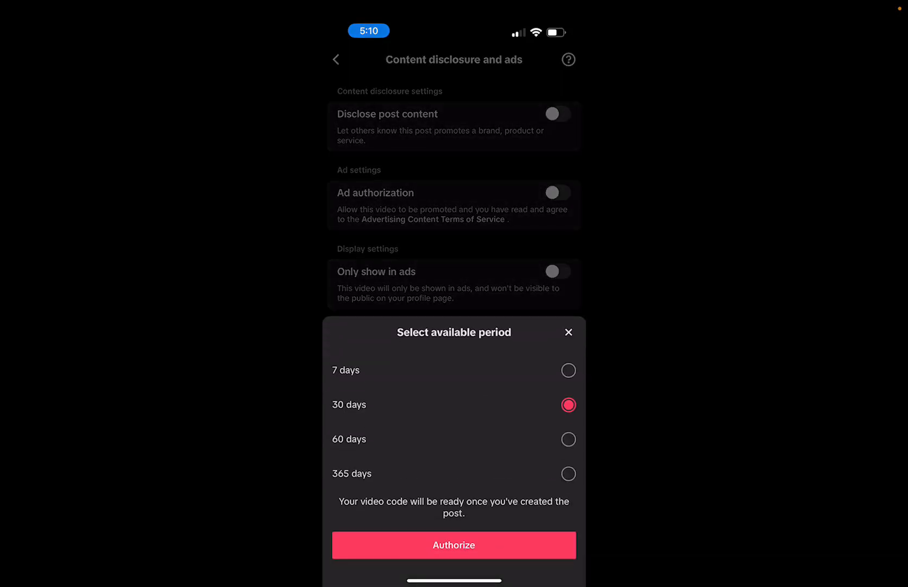
Authorize the TikTok video for ads for 365 days, generate its video code and save
click(569, 474)
click(454, 545)
scroll(454, 326, down, 2)
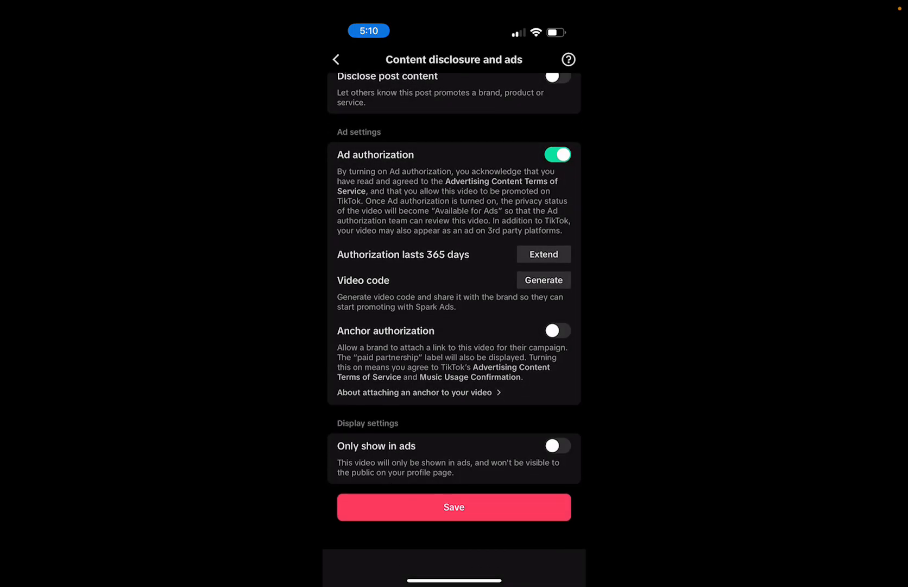
click(544, 318)
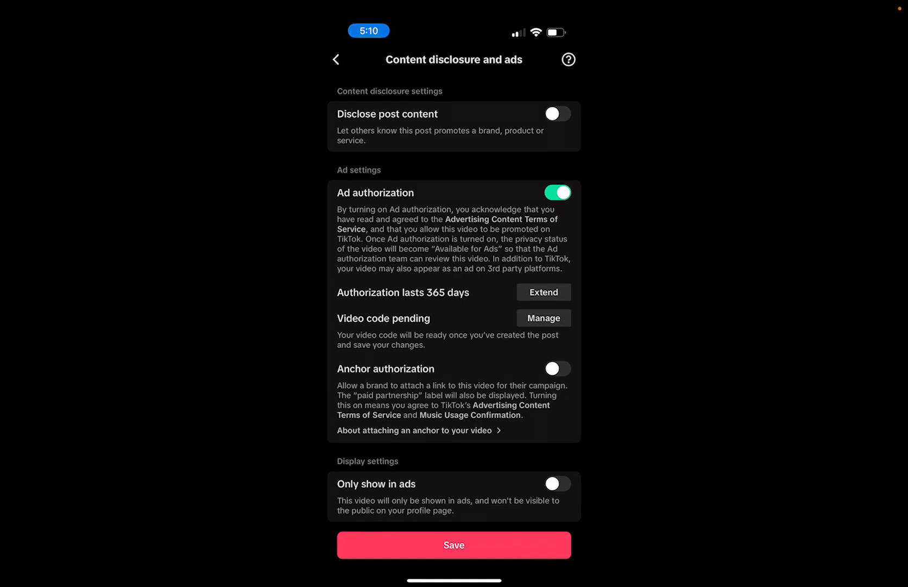
click(454, 545)
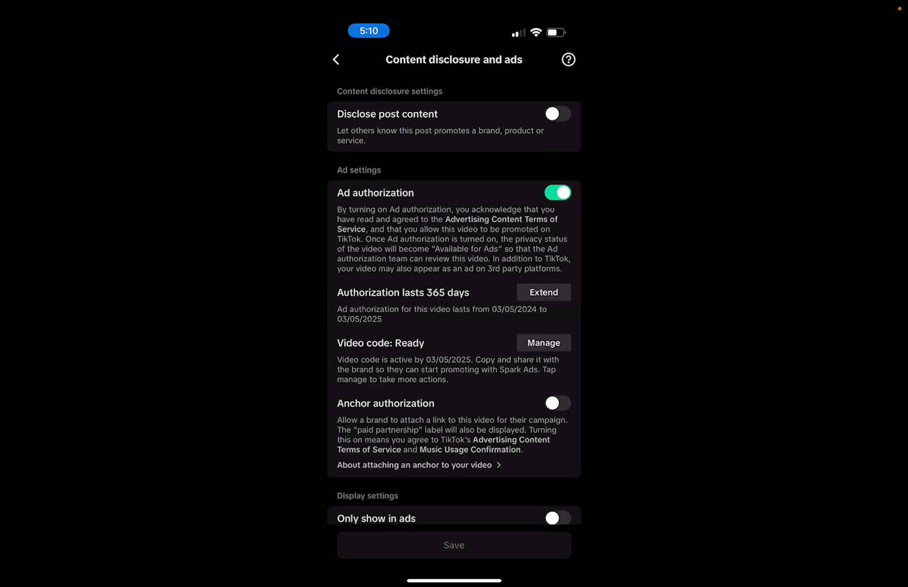
Copy the Spark Ads video code and return to the TikTok Ads Manager tab
scroll(454, 298, down, 1)
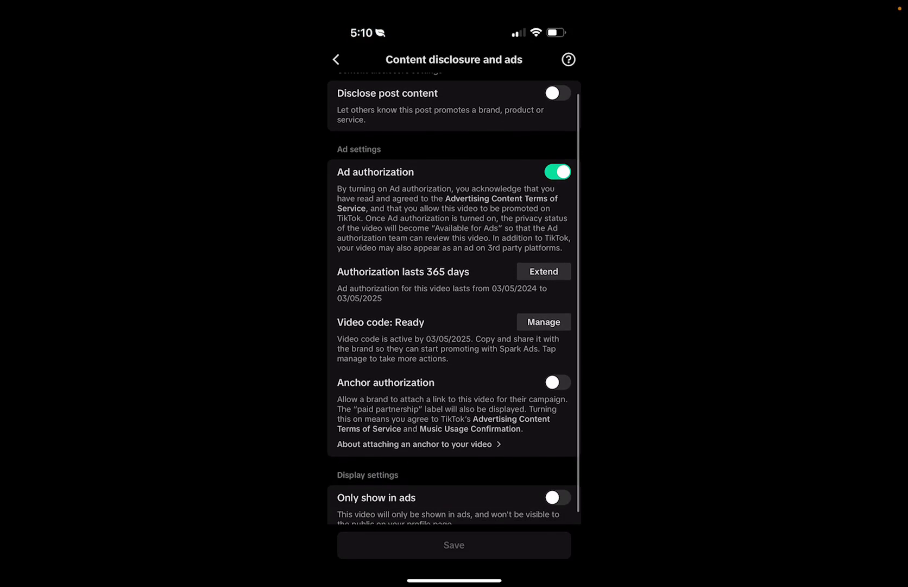
click(544, 321)
click(454, 486)
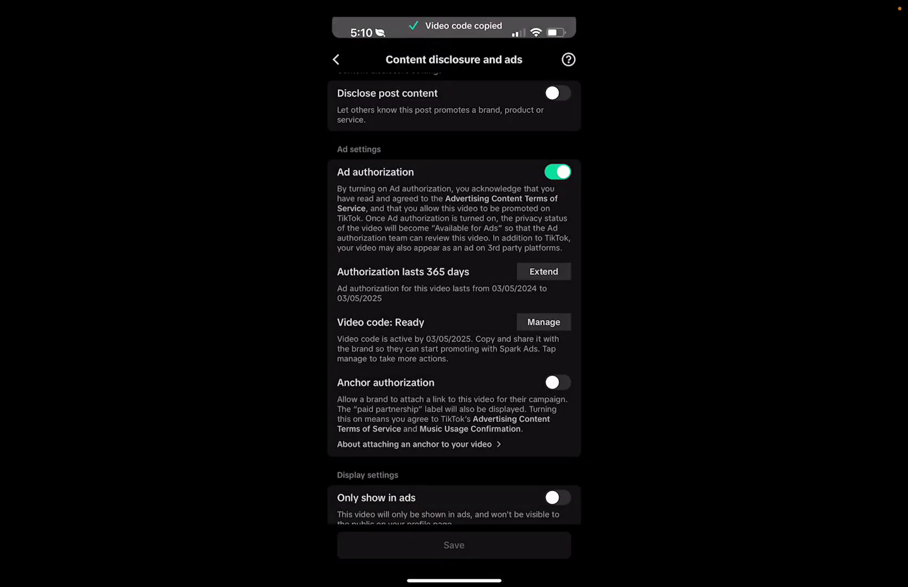
click(336, 60)
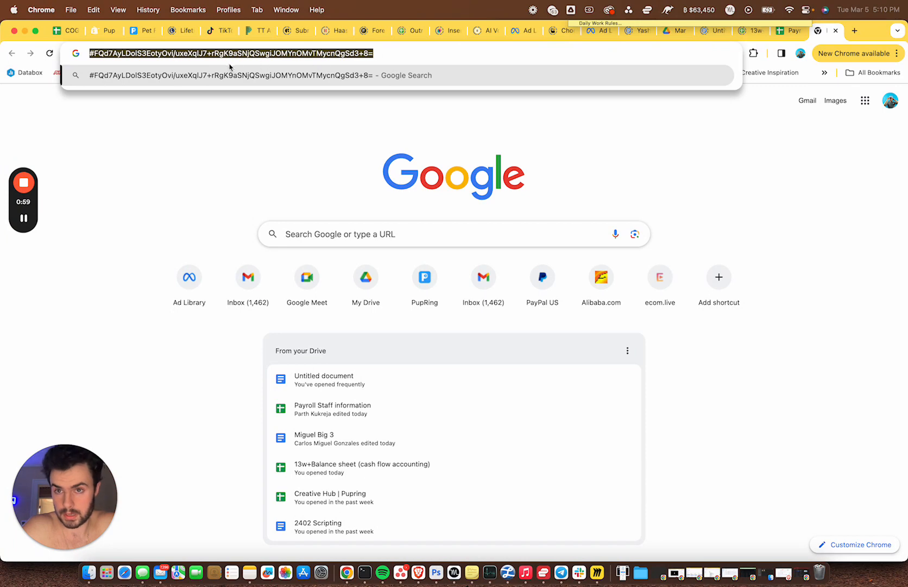
click(294, 147)
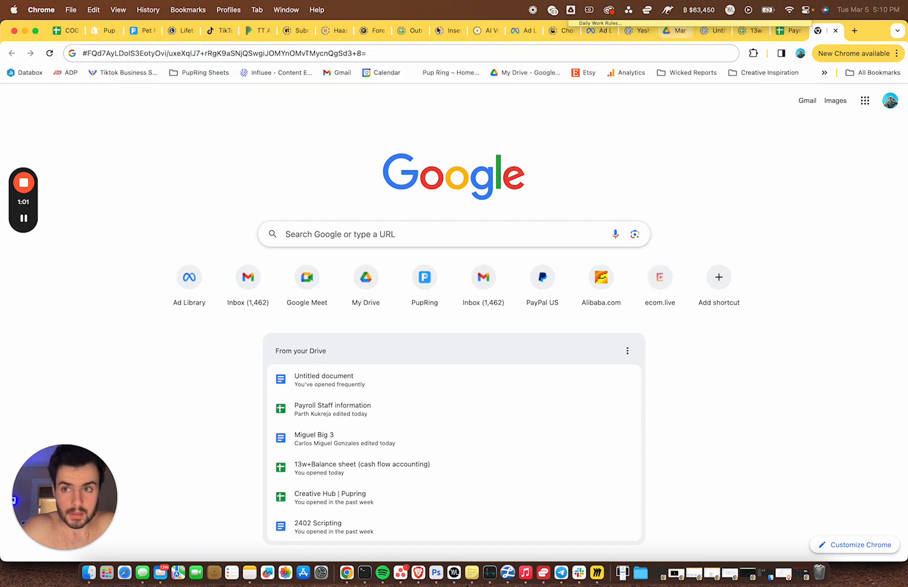
click(215, 31)
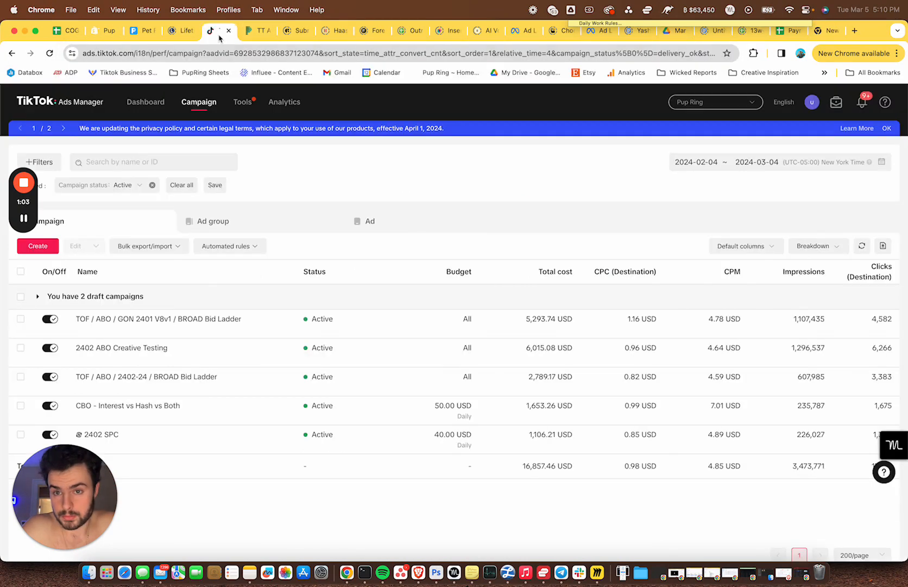
Start a new Advanced campaign with the Website conversions objective
click(51, 250)
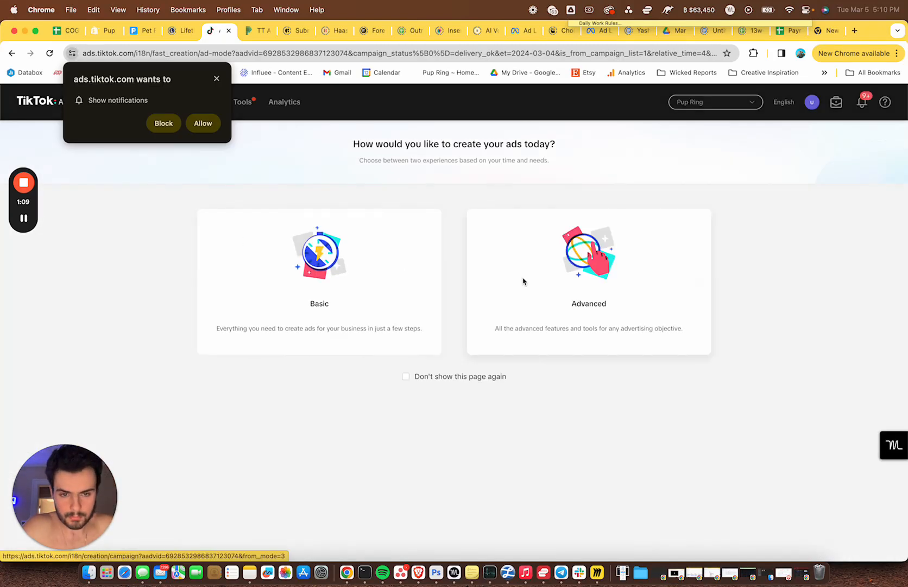
click(216, 79)
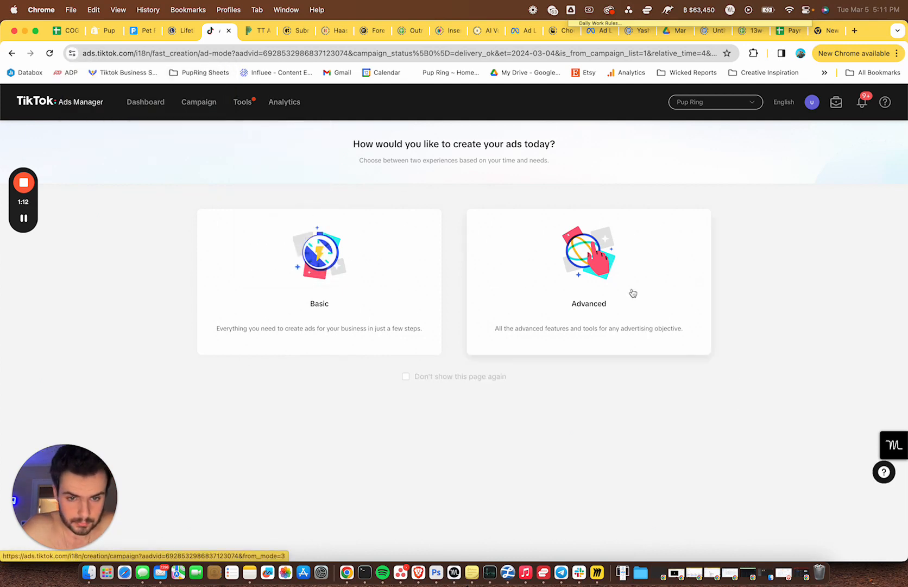
click(613, 419)
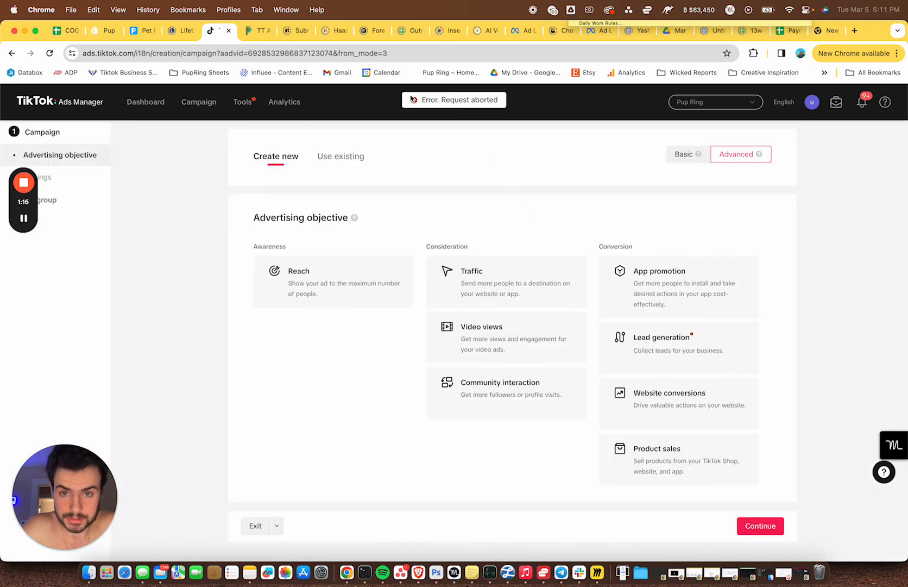
scroll(796, 438, down, 1)
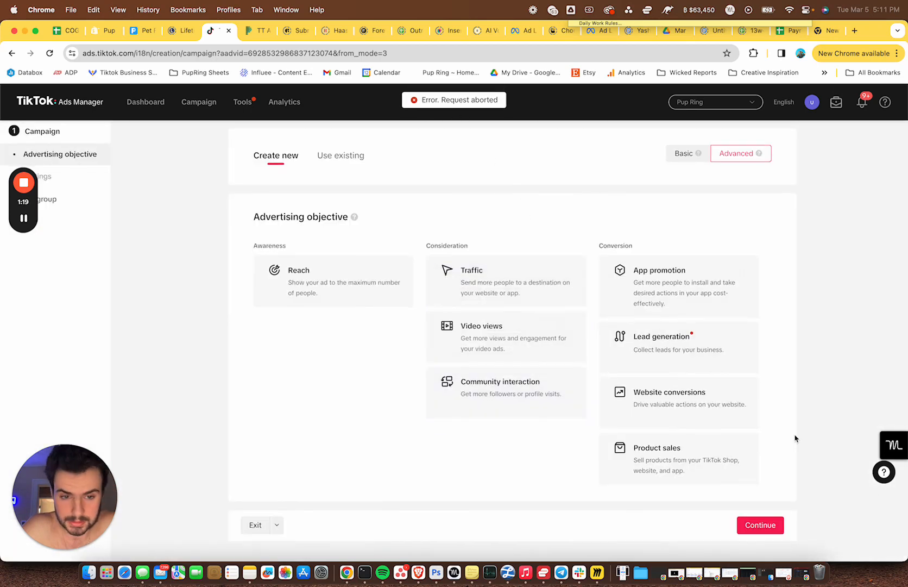
click(632, 405)
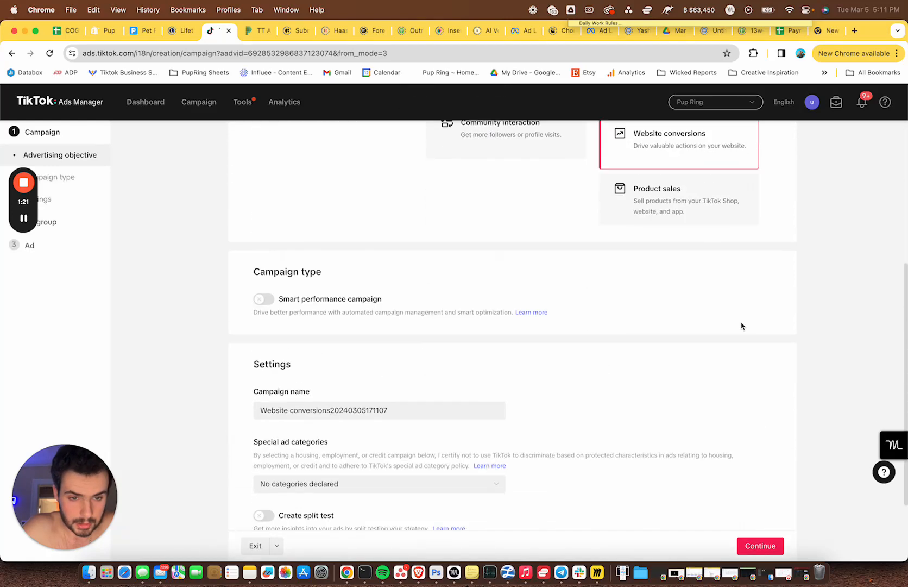
Rename the campaign 'TOF / ABO / CREATIVE TESTING / MAR' and continue to the ad group
scroll(741, 326, down, 2)
click(371, 310)
key(super+a)
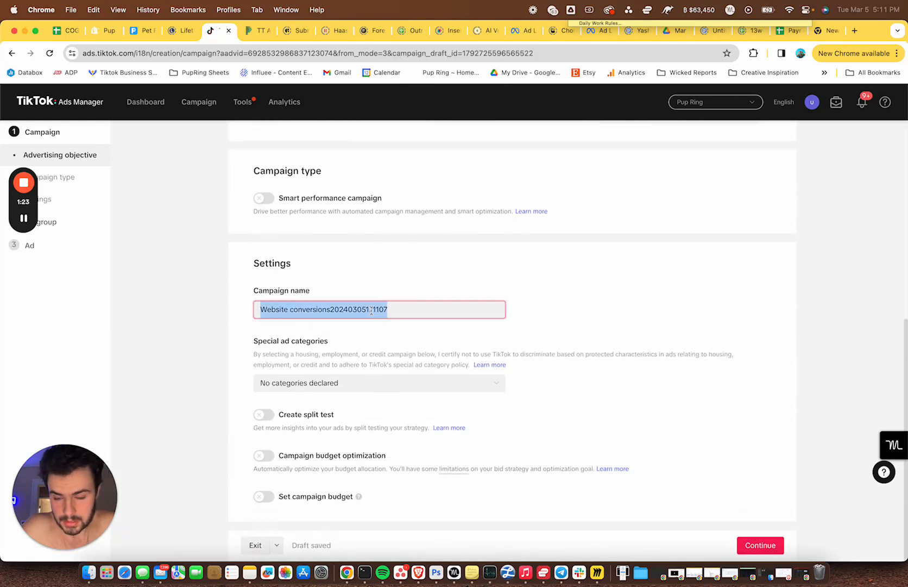
text(TOF / ABO / CREATIVE TEST)
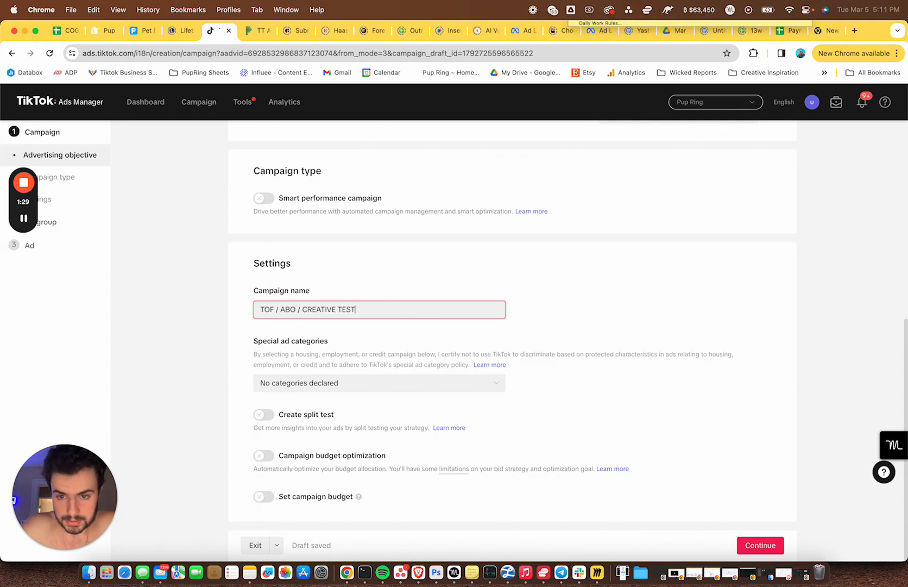
click(611, 329)
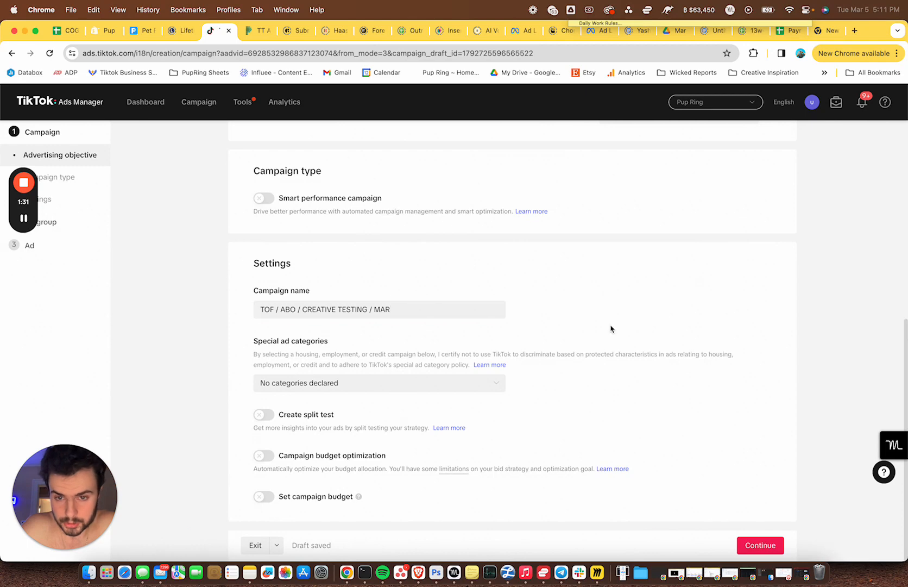
click(757, 544)
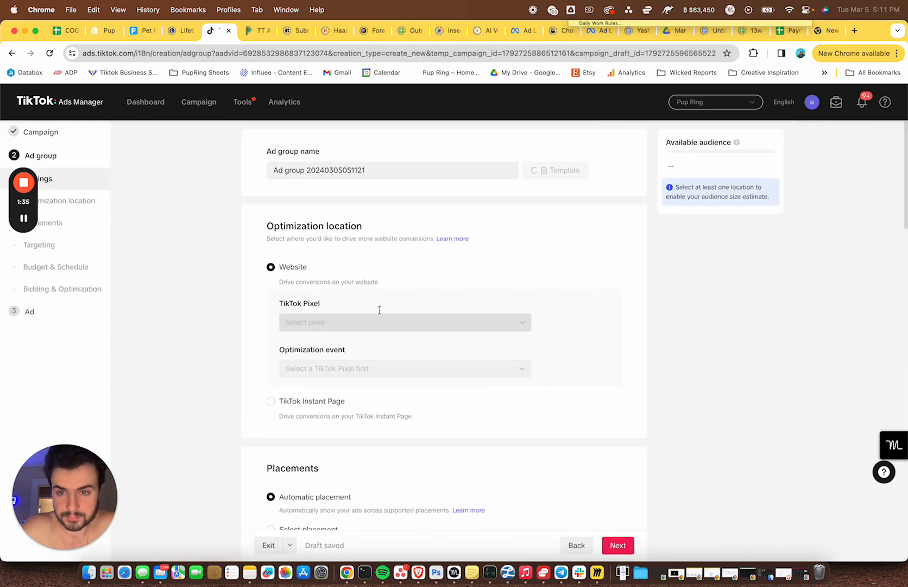
Name the ad group 'Spark / Int + Hash'
triple_click(375, 170)
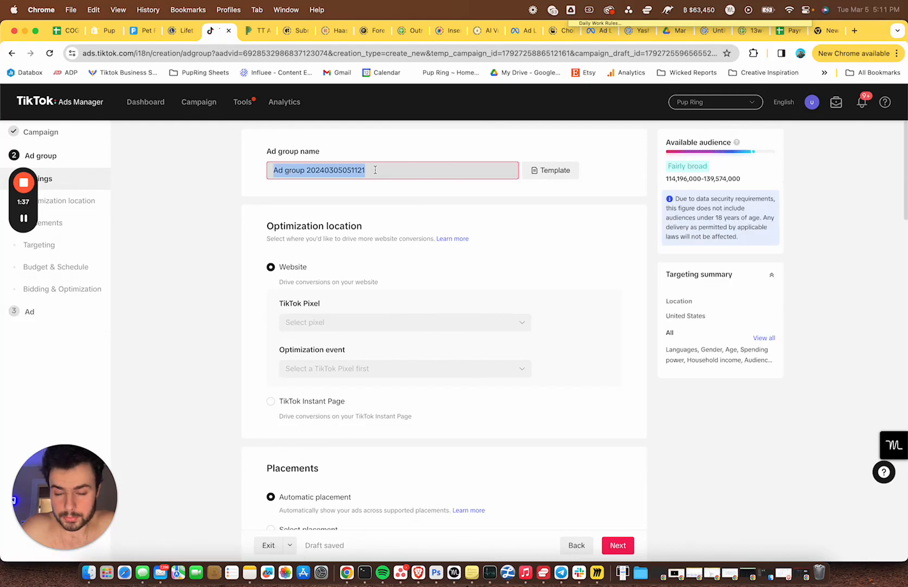
text(Spark / Int + Hash)
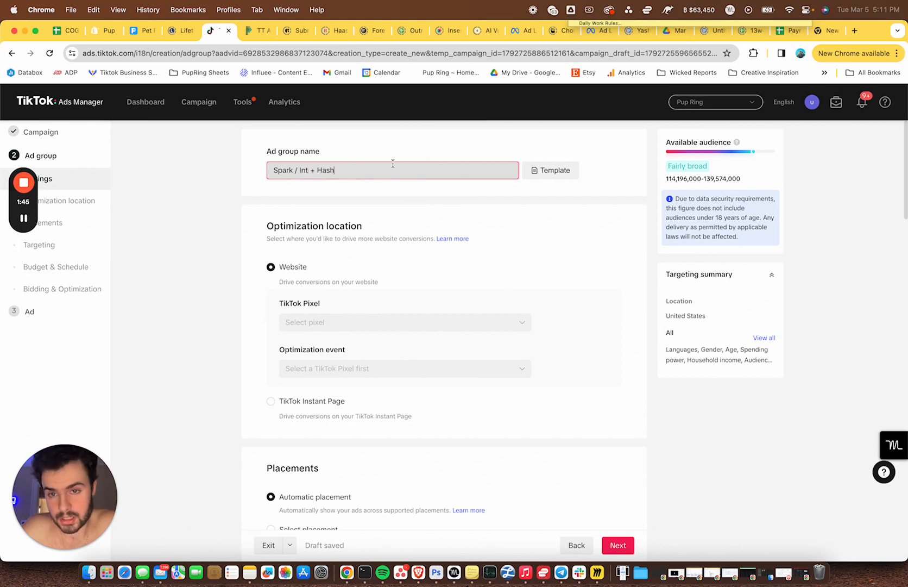
double_click(273, 172)
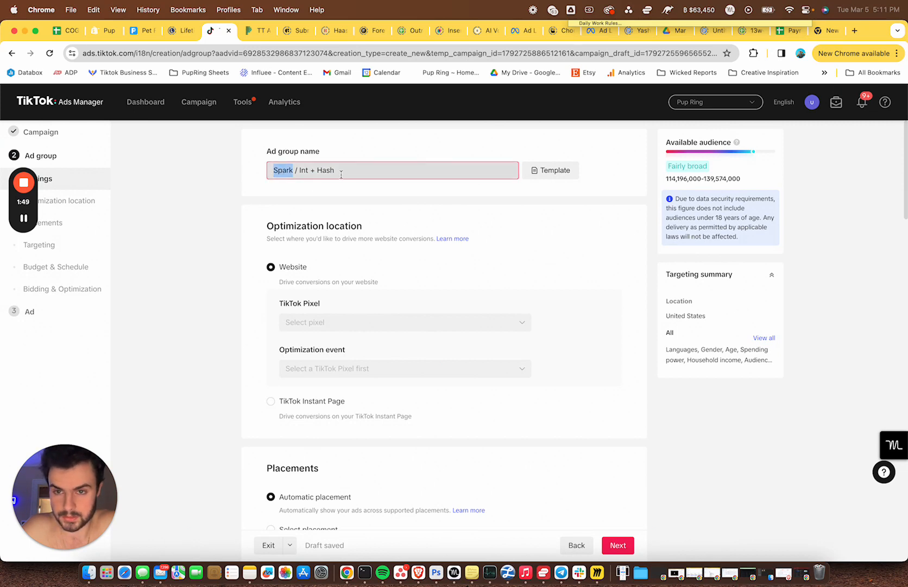
drag(341, 174, 296, 172)
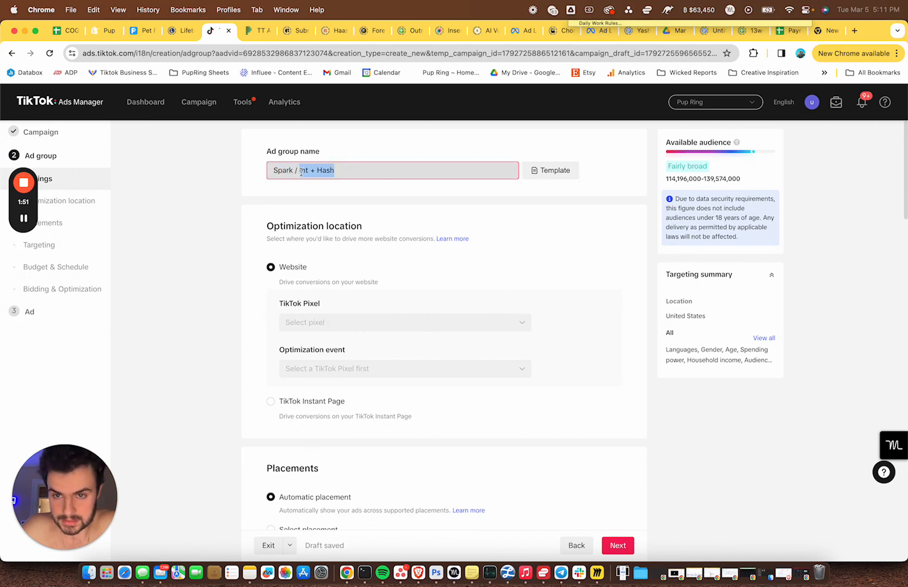
click(352, 170)
drag(300, 169, 339, 169)
click(340, 169)
click(377, 150)
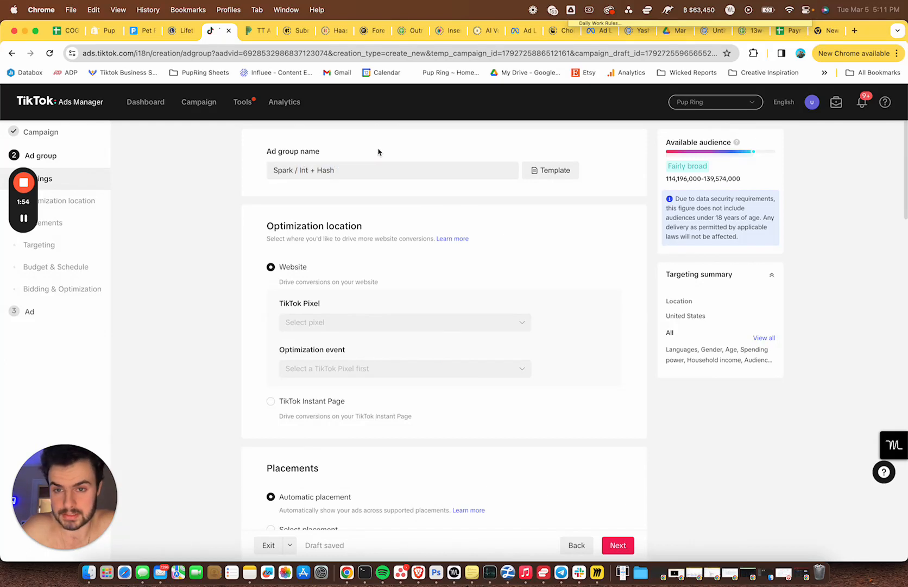
scroll(394, 247, down, 1)
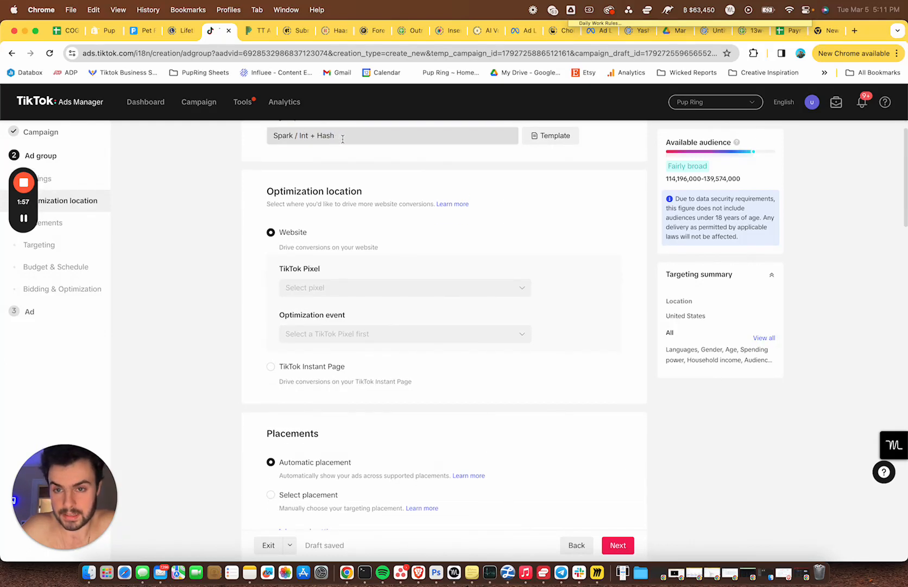
drag(335, 135, 297, 138)
click(358, 161)
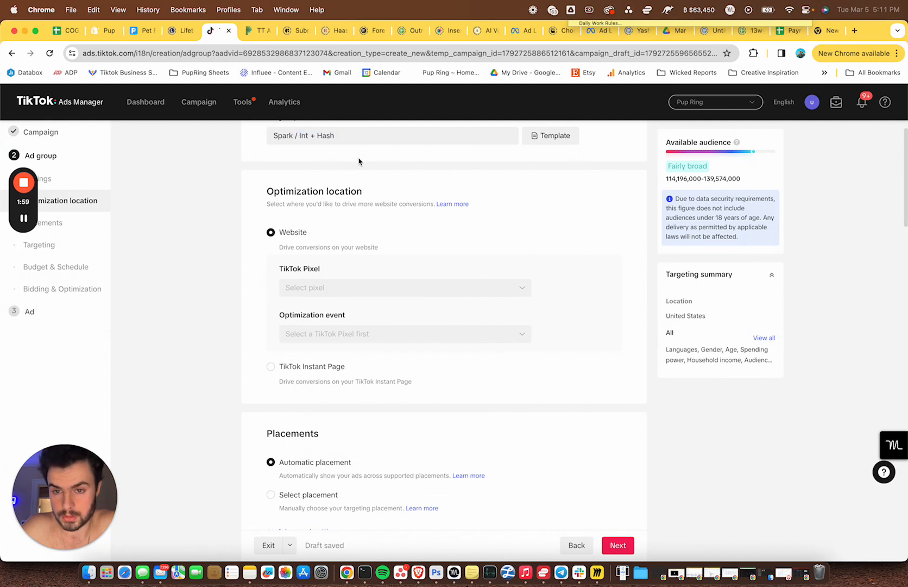
Track conversions with the PupRing Pixel and optimize for the Complete Payment event
scroll(408, 247, down, 1)
scroll(408, 247, down, 1)
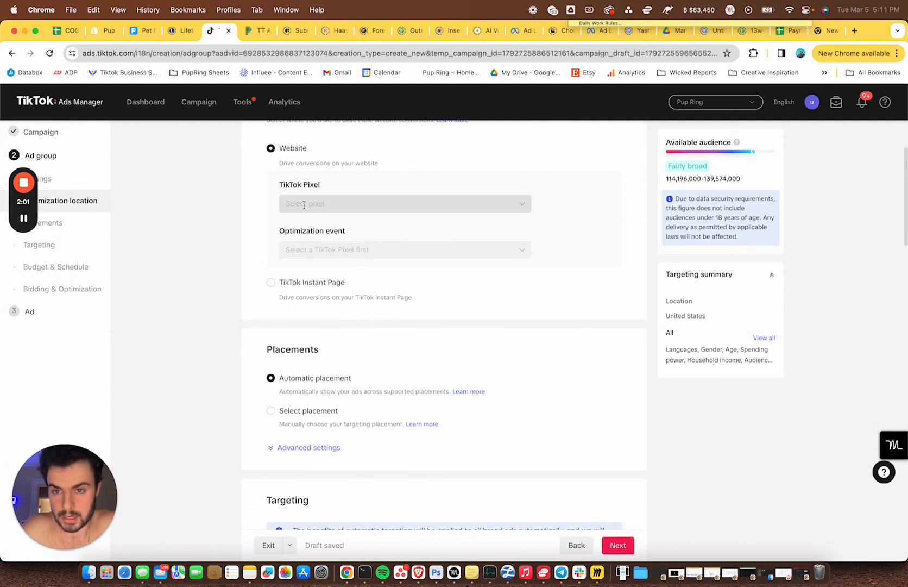
click(338, 204)
click(328, 243)
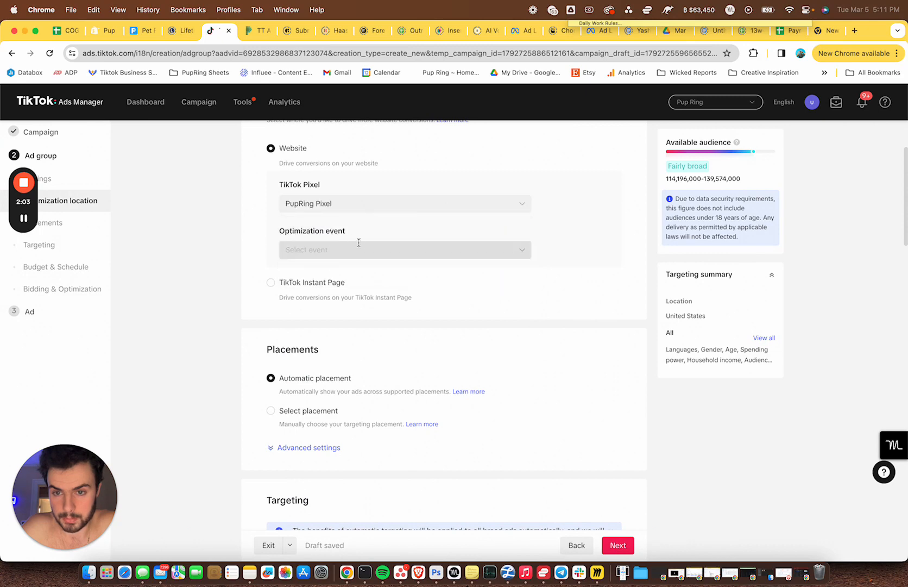
click(363, 249)
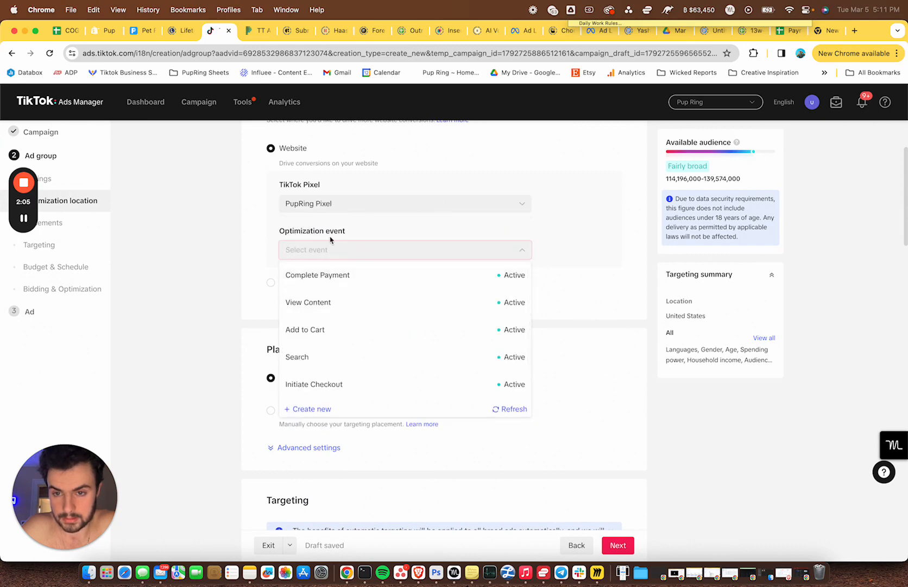
click(356, 274)
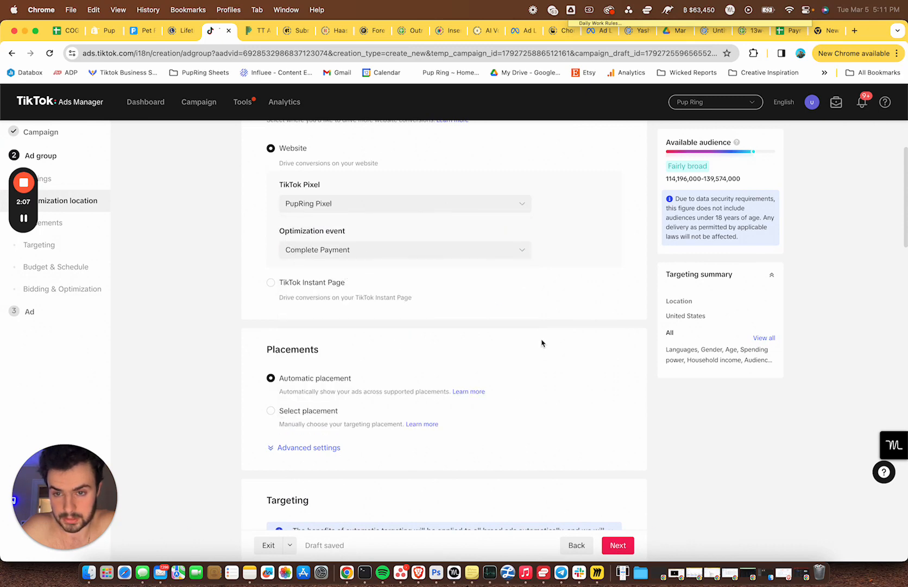
scroll(541, 343, down, 3)
Switch to manual placement on TikTok only, excluding search results
scroll(451, 282, down, 1)
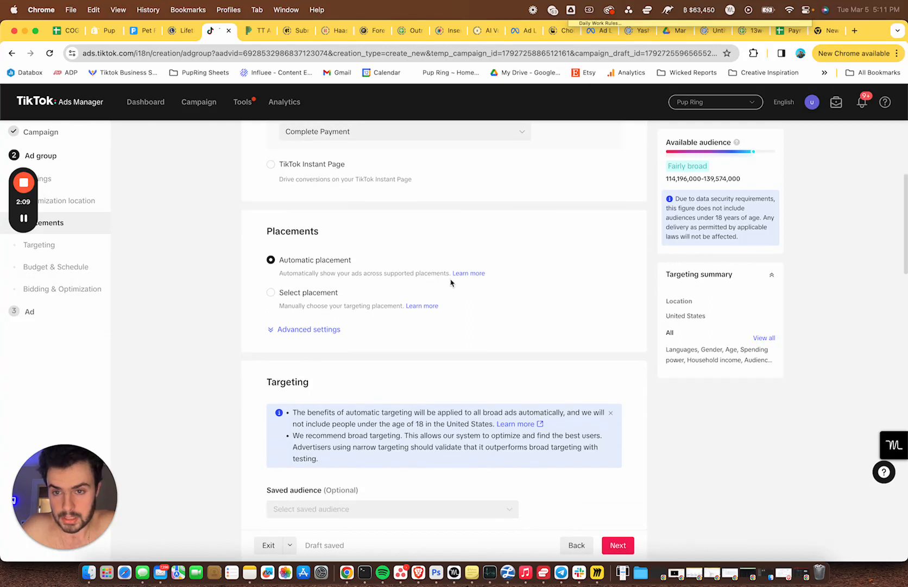
scroll(363, 307, down, 1)
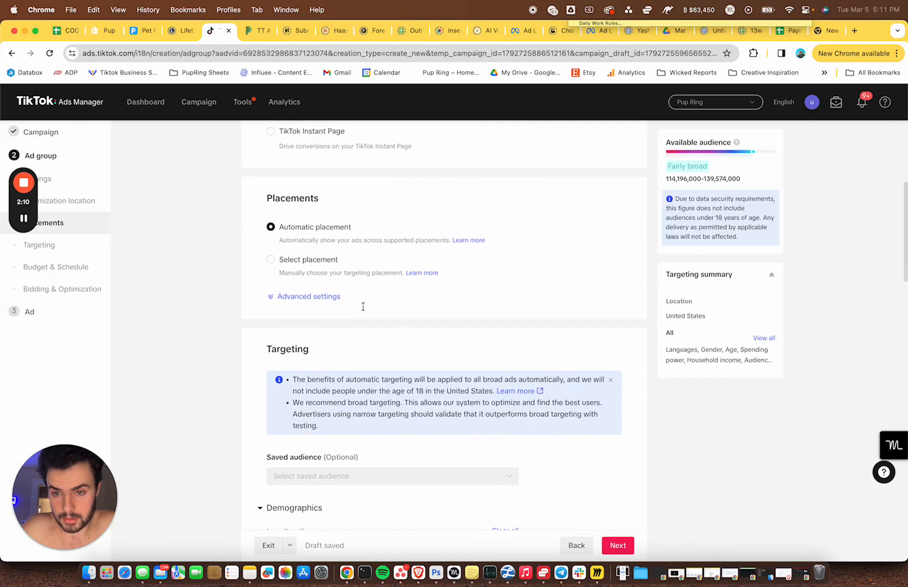
click(286, 260)
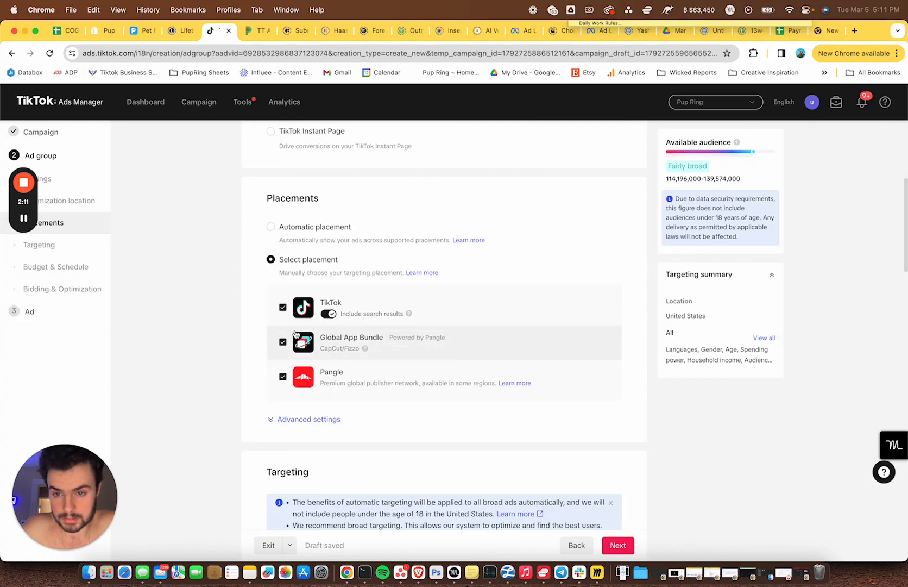
click(328, 314)
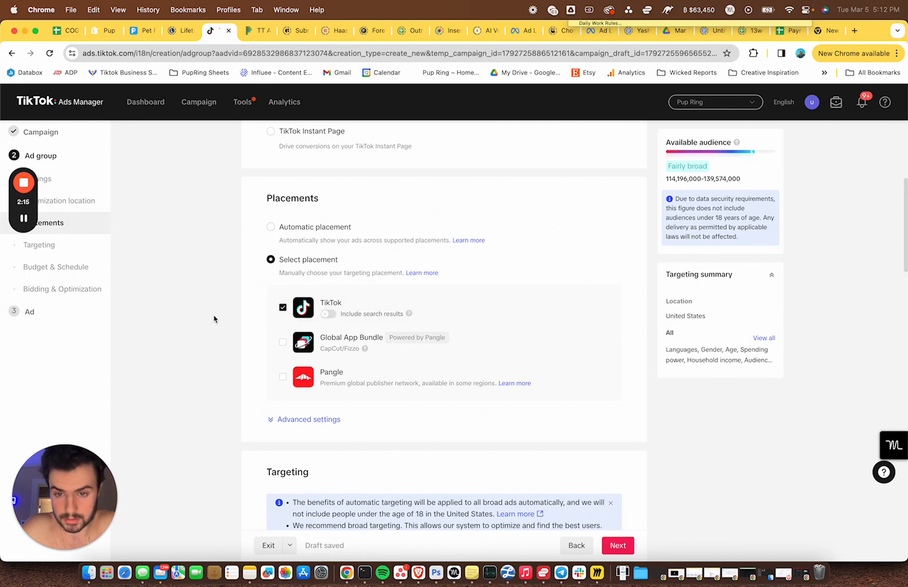
scroll(214, 319, up, 1)
scroll(215, 318, down, 4)
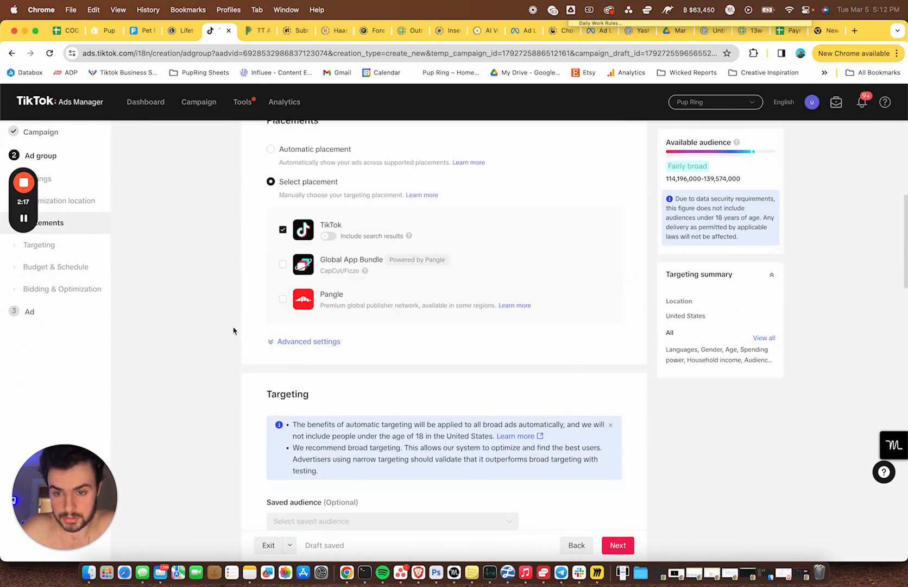
Turn off video download in the advanced placement settings while keeping user comments on
click(310, 342)
scroll(289, 339, down, 3)
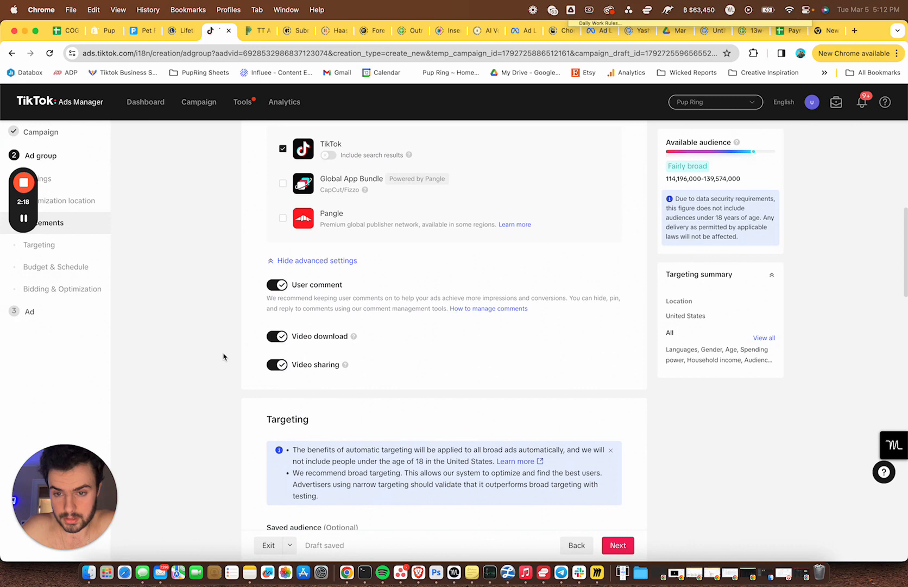
click(280, 330)
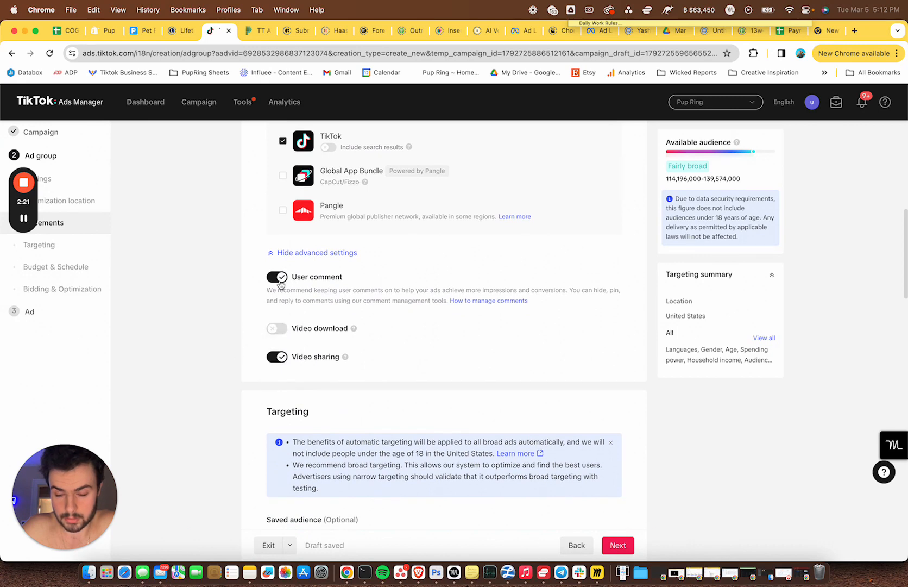
scroll(294, 287, up, 1)
click(277, 299)
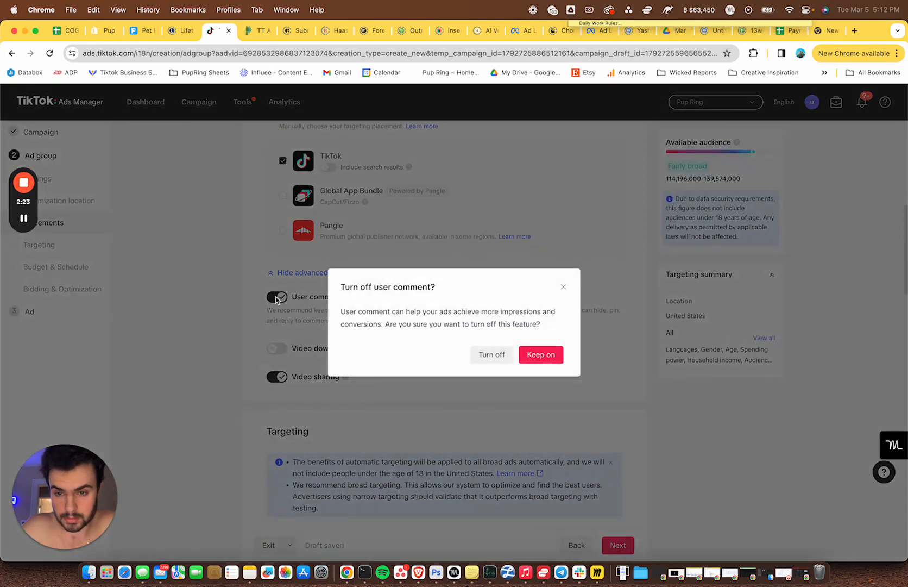
click(563, 288)
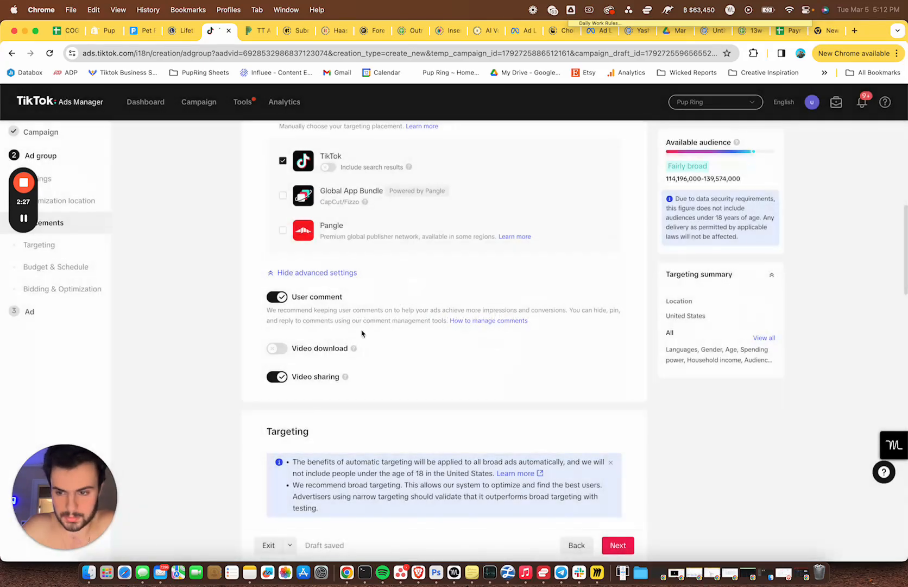
scroll(249, 372, down, 5)
scroll(249, 372, down, 3)
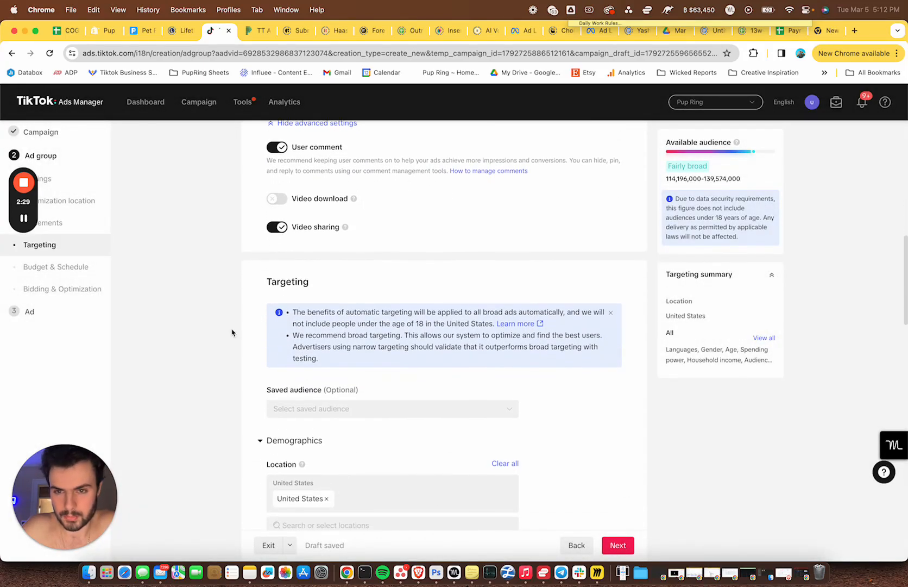
Add Canada to the targeted locations alongside the United States
scroll(255, 369, up, 2)
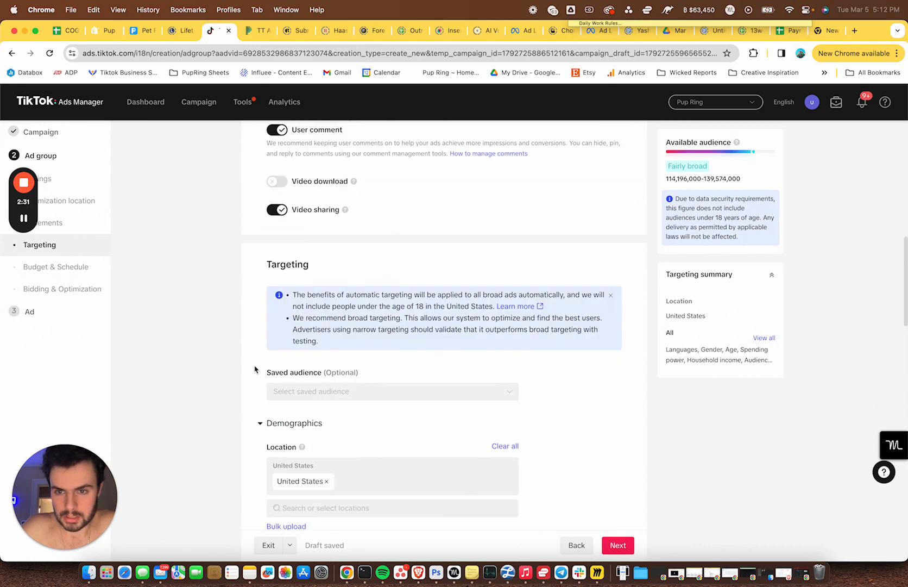
scroll(253, 368, down, 5)
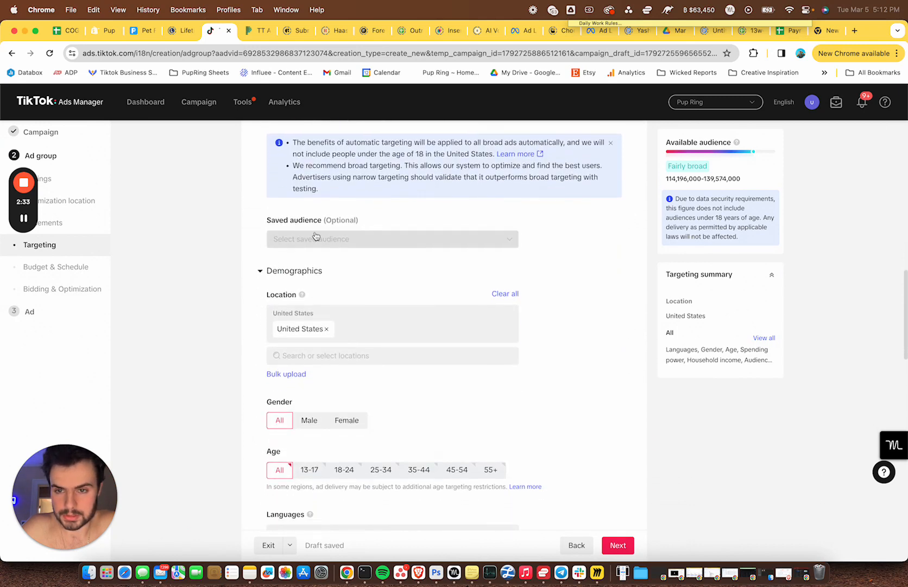
scroll(326, 247, down, 2)
click(316, 309)
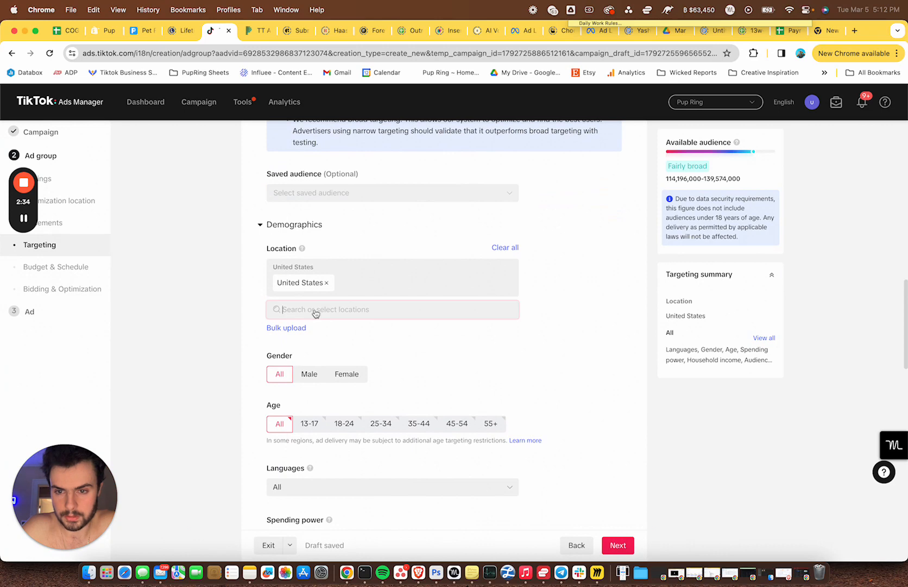
text(Canada)
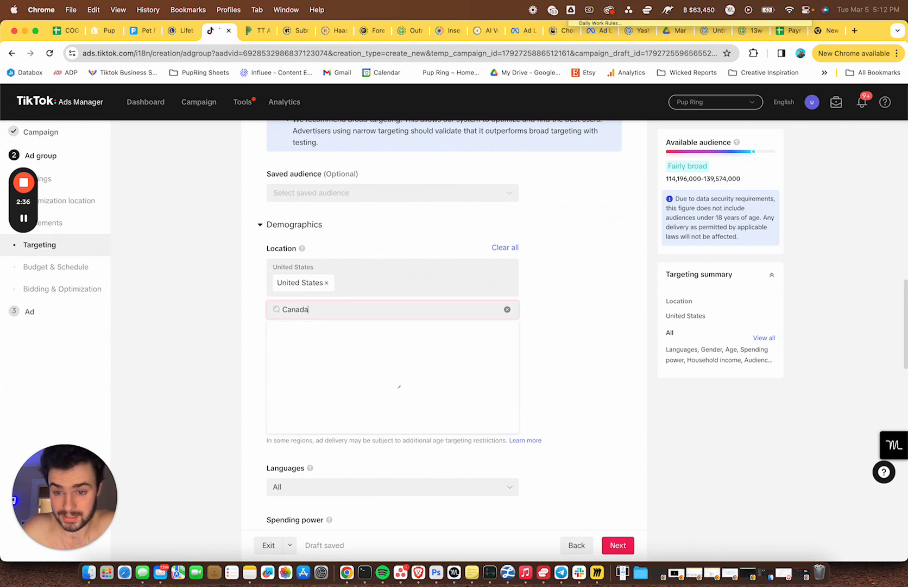
click(337, 350)
click(229, 303)
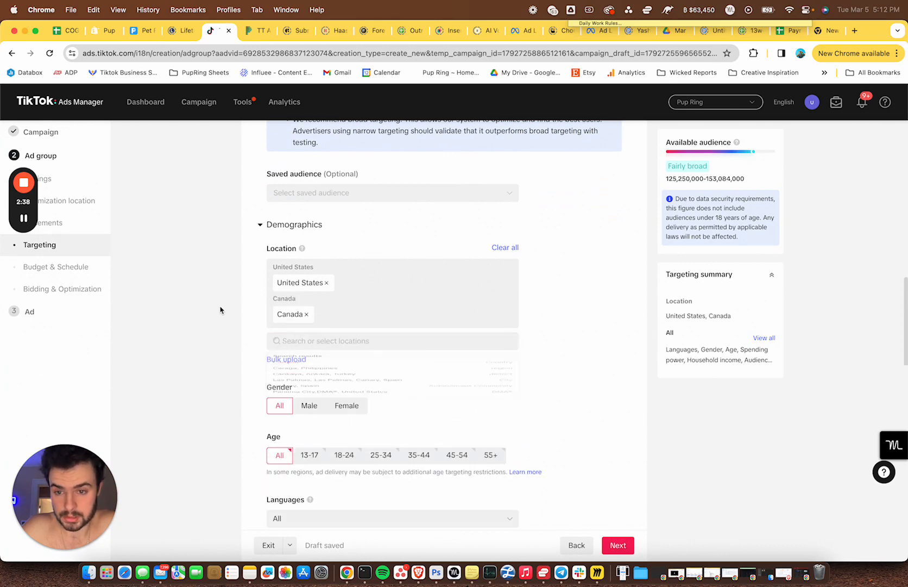
Target the 18-24, 25-34 and 35-44 age groups
scroll(260, 383, down, 6)
click(344, 310)
click(380, 313)
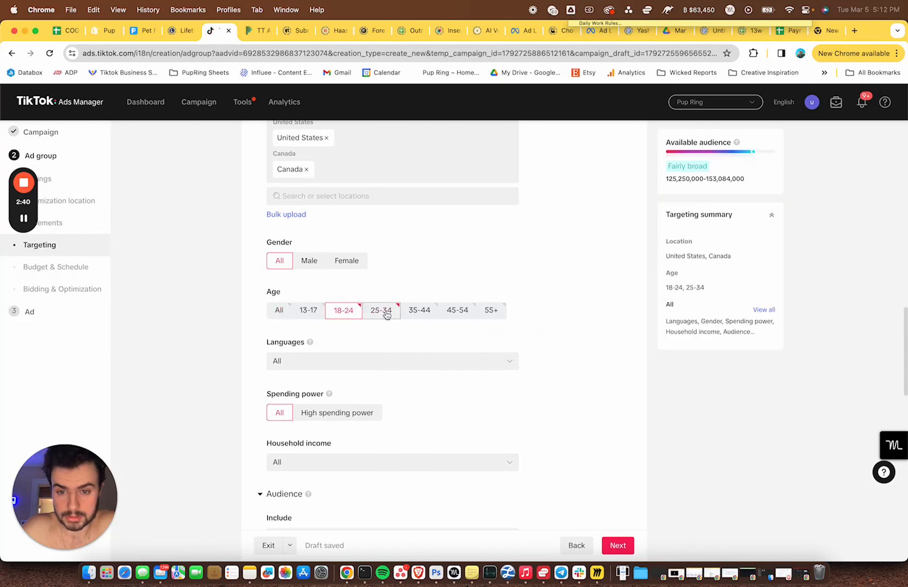
click(421, 313)
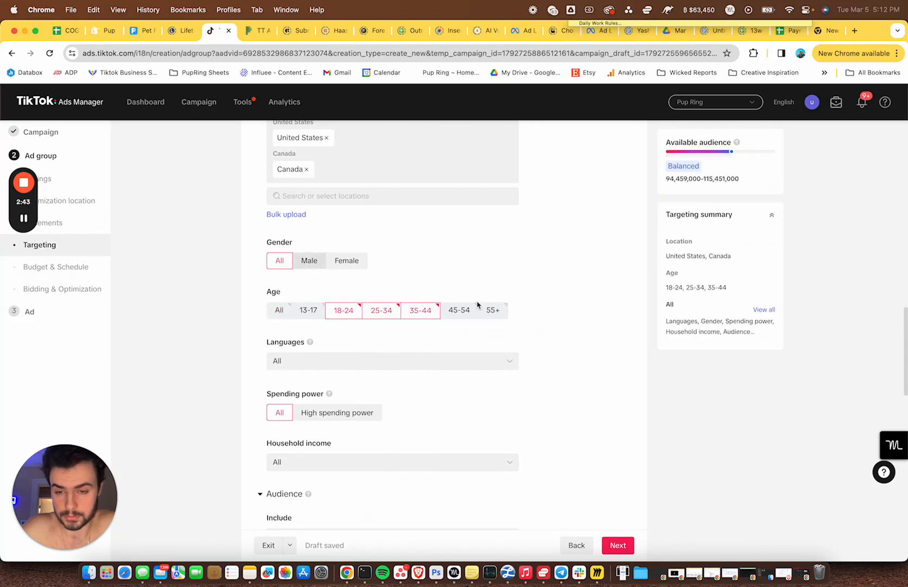
Exclude the PUR - 180 Days audience, then scroll down to Interests & Behaviors
scroll(483, 305, down, 2)
scroll(427, 217, down, 7)
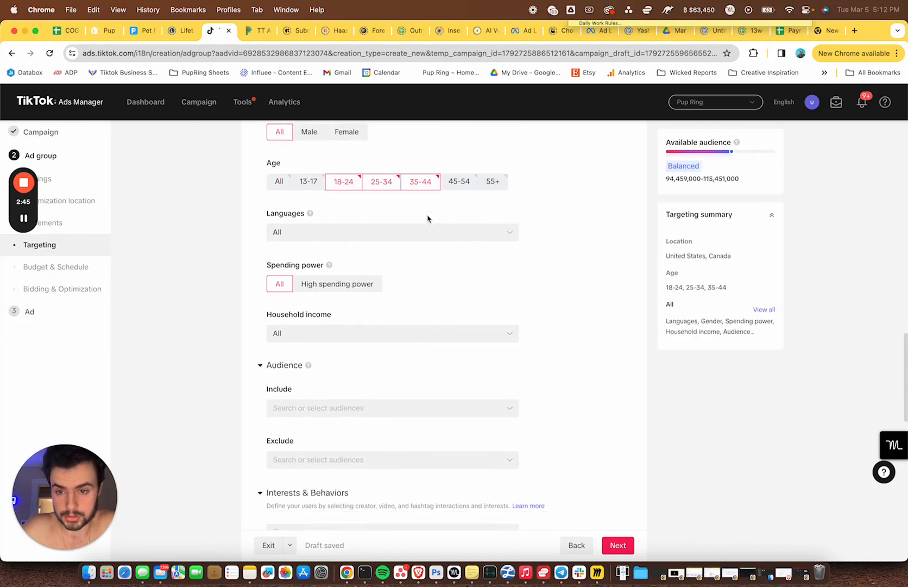
scroll(384, 294, down, 2)
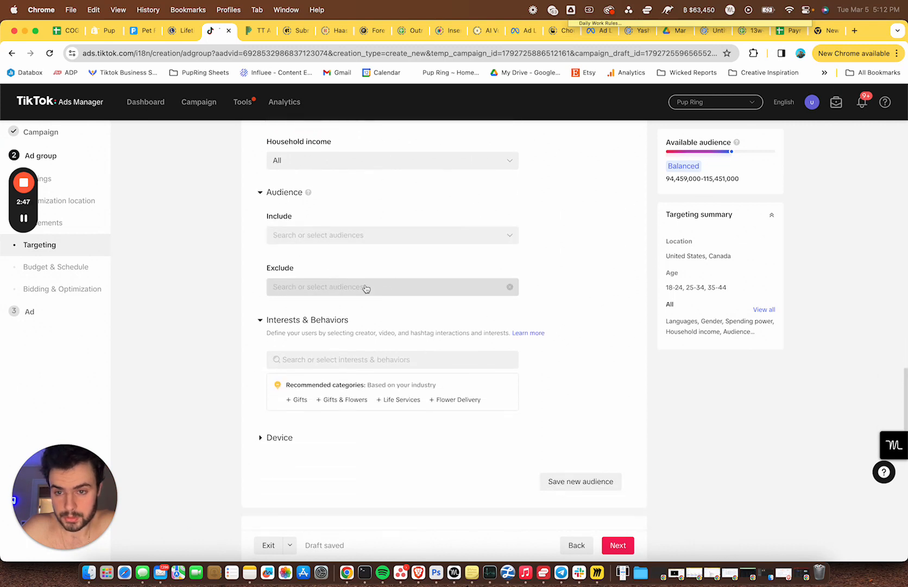
click(314, 290)
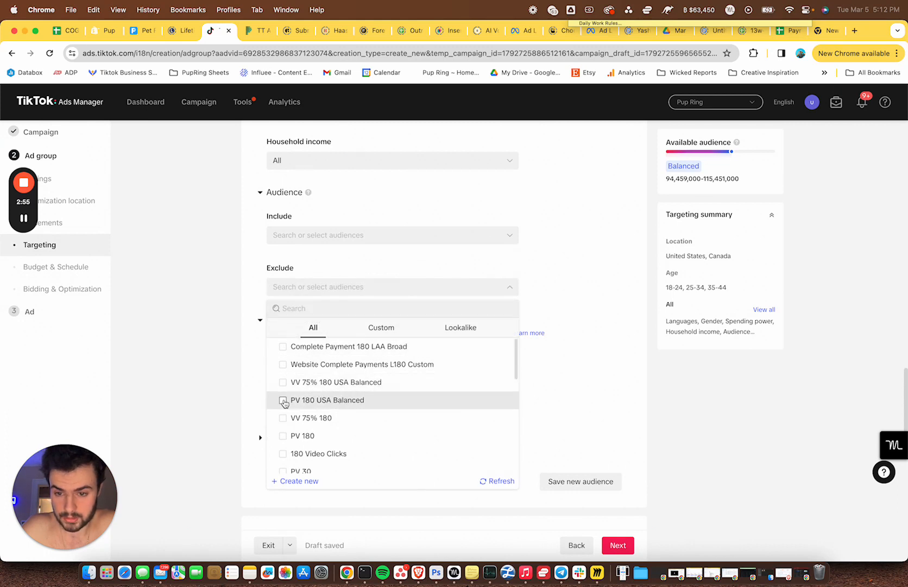
scroll(283, 402, down, 6)
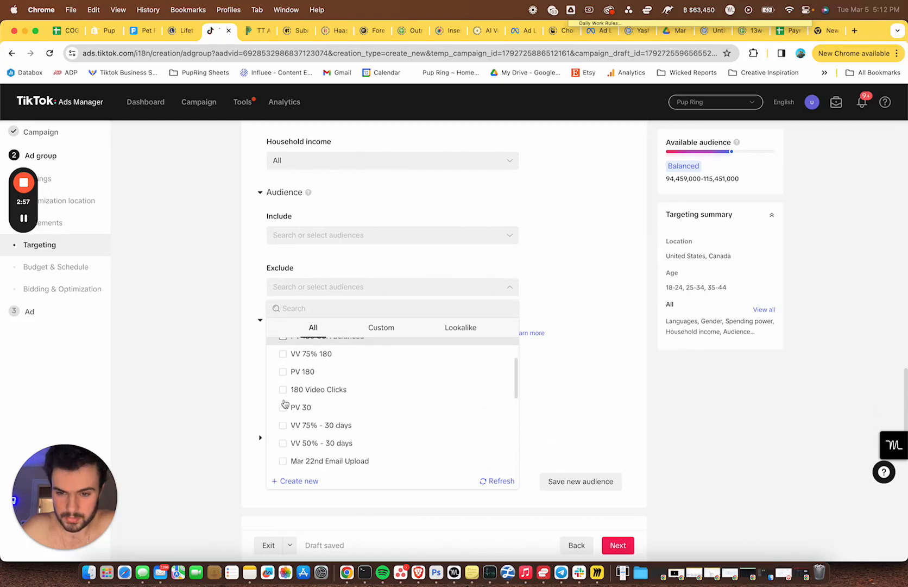
scroll(284, 403, down, 5)
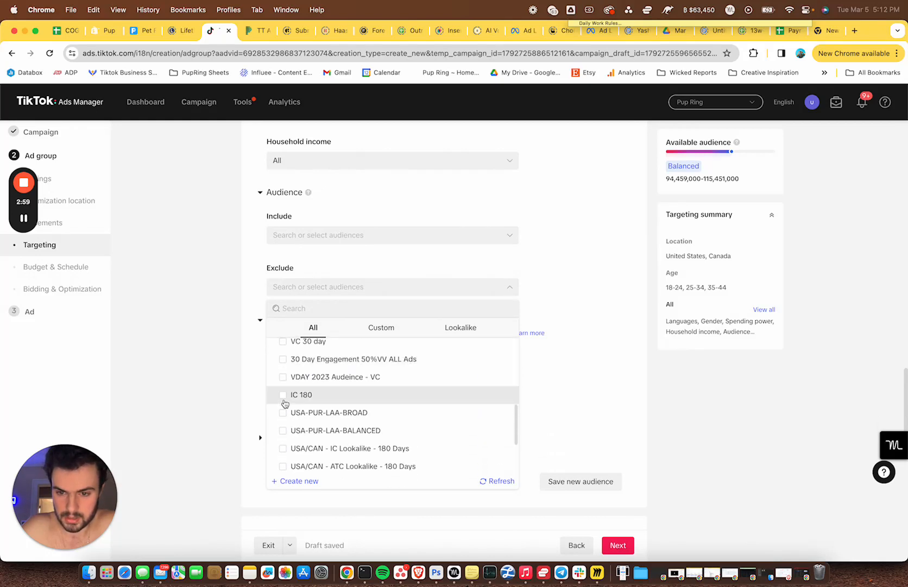
click(282, 400)
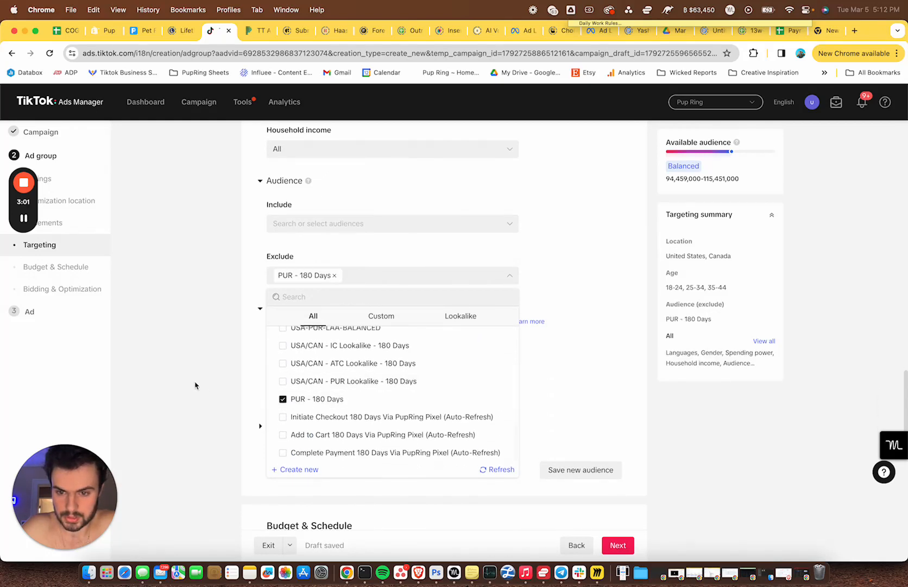
click(191, 368)
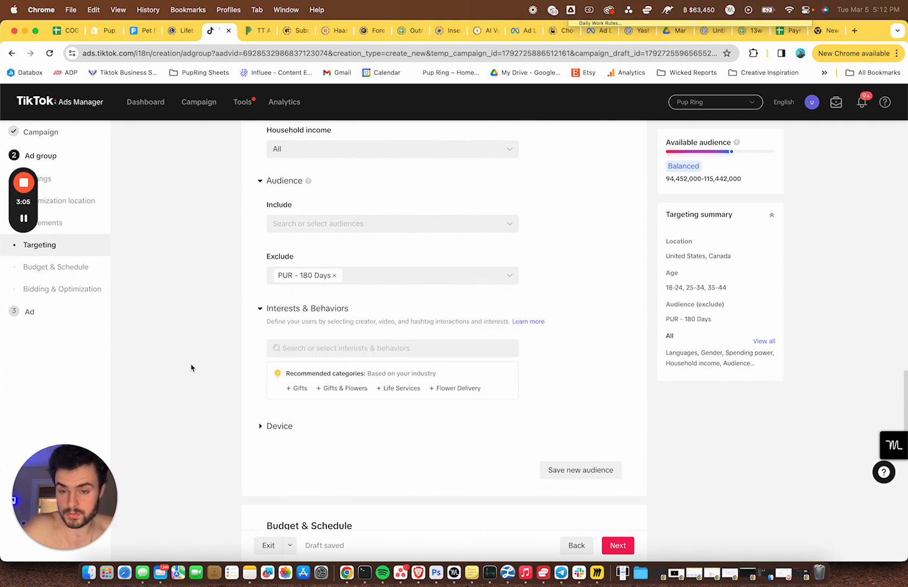
scroll(191, 367, down, 2)
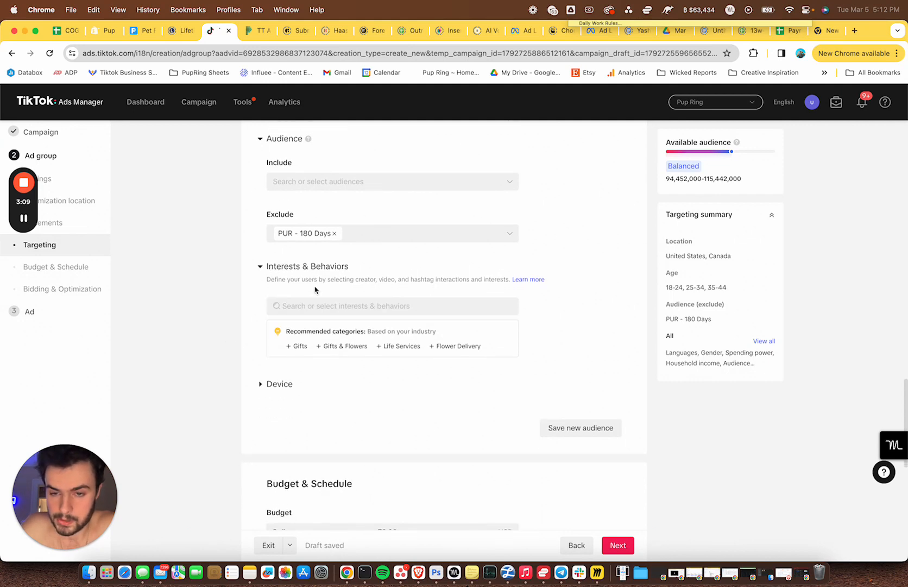
scroll(315, 290, down, 1)
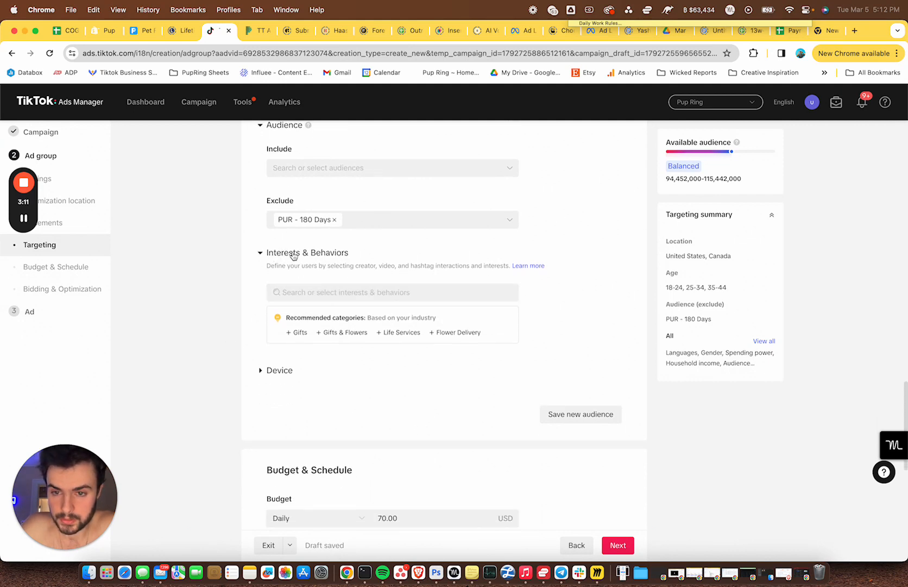
scroll(326, 282, up, 4)
scroll(349, 307, down, 2)
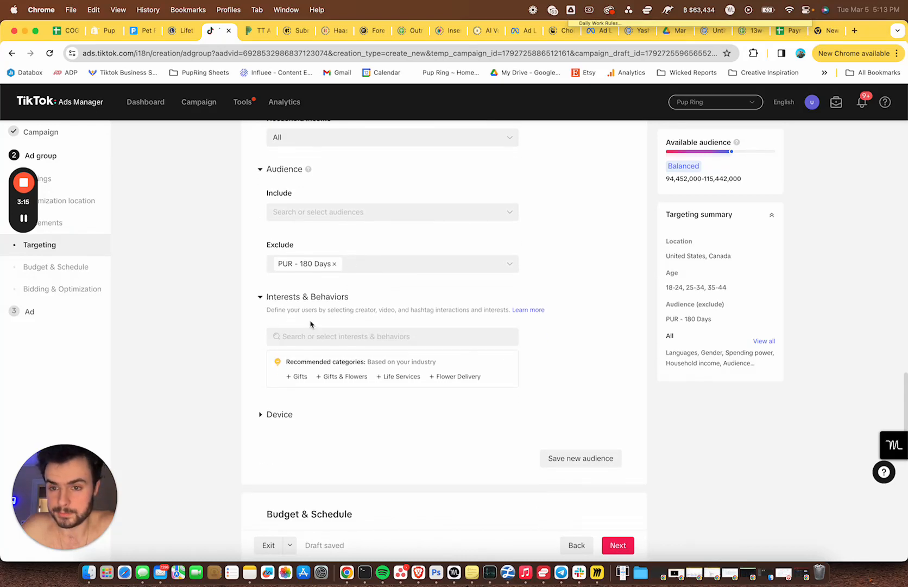
Search 'dog' and add Dog food and Pets as target interests, then clear the search
scroll(311, 323, down, 2)
click(322, 292)
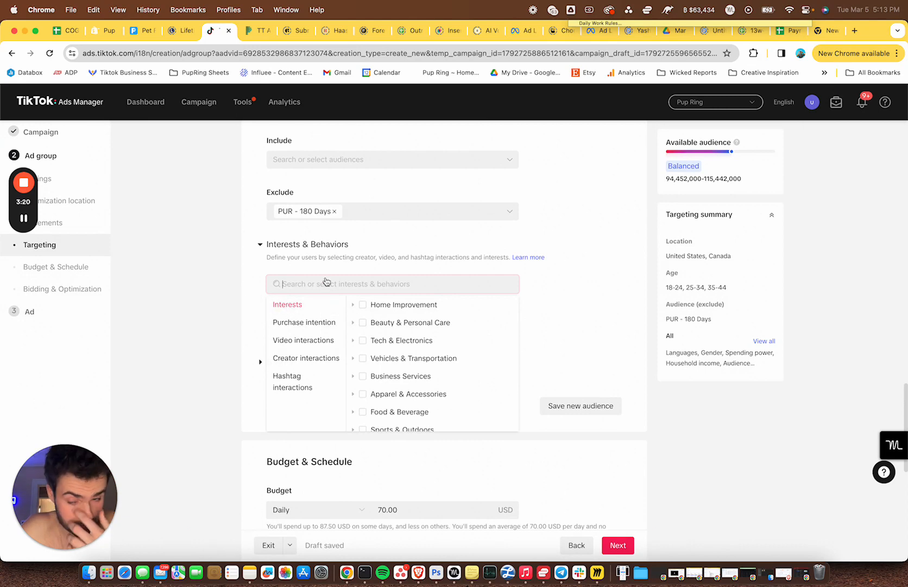
text(dog)
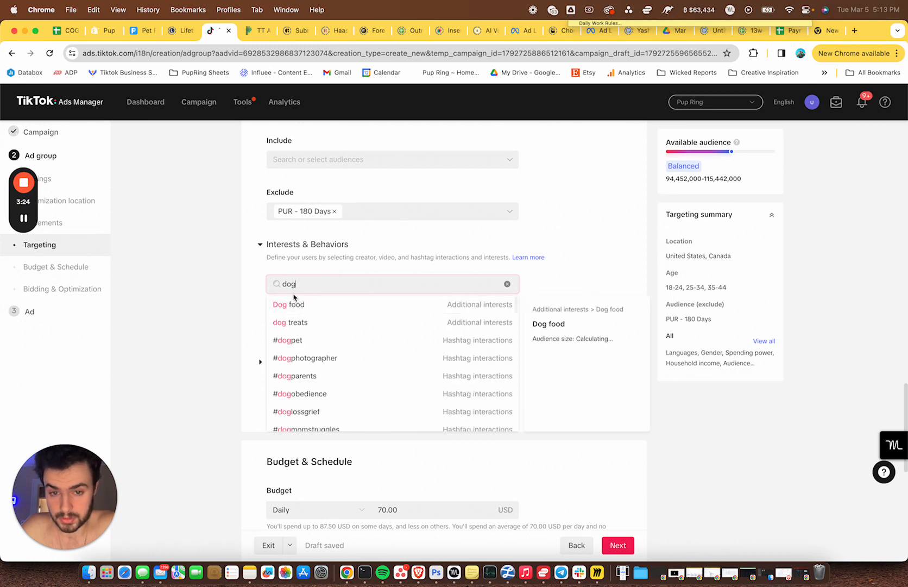
click(296, 306)
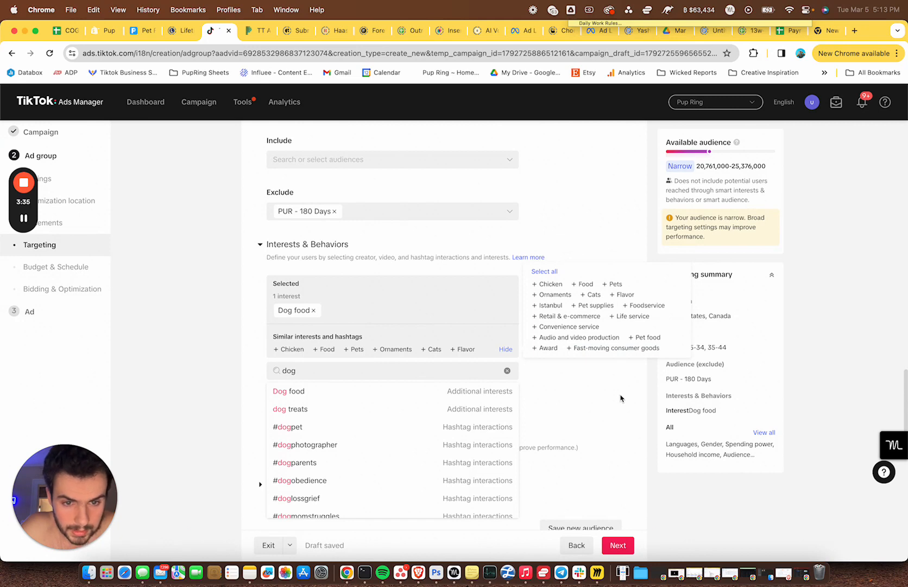
click(615, 284)
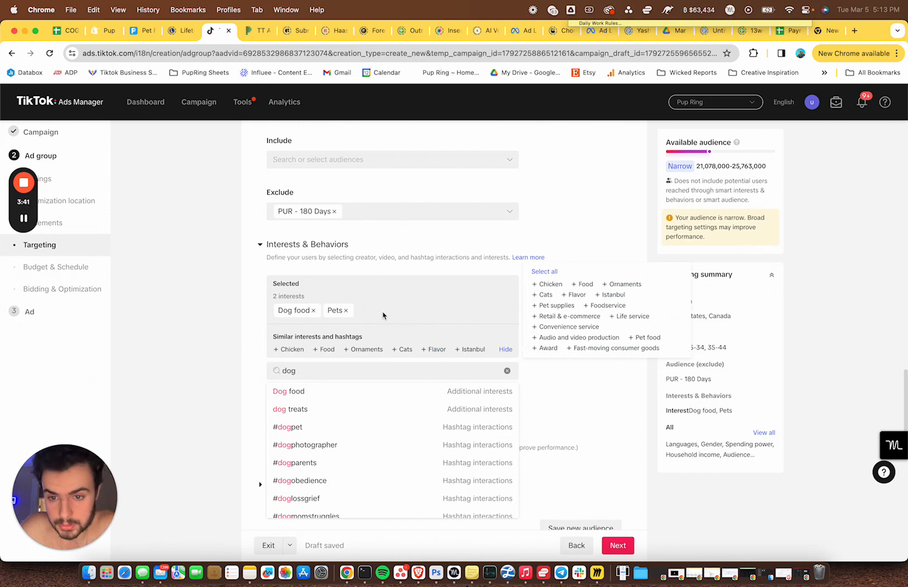
click(310, 372)
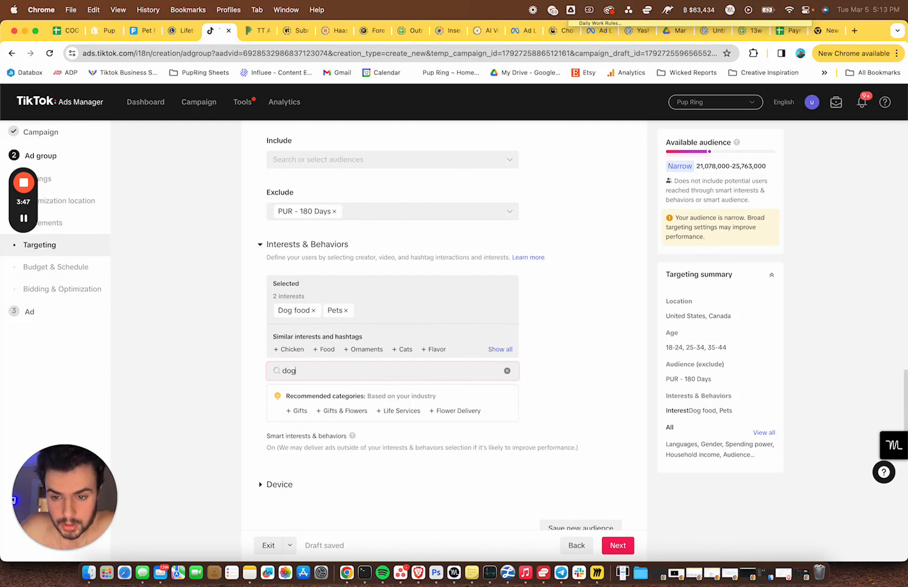
key(BackSpace)
key(BackSpace)
key(BackSpace)
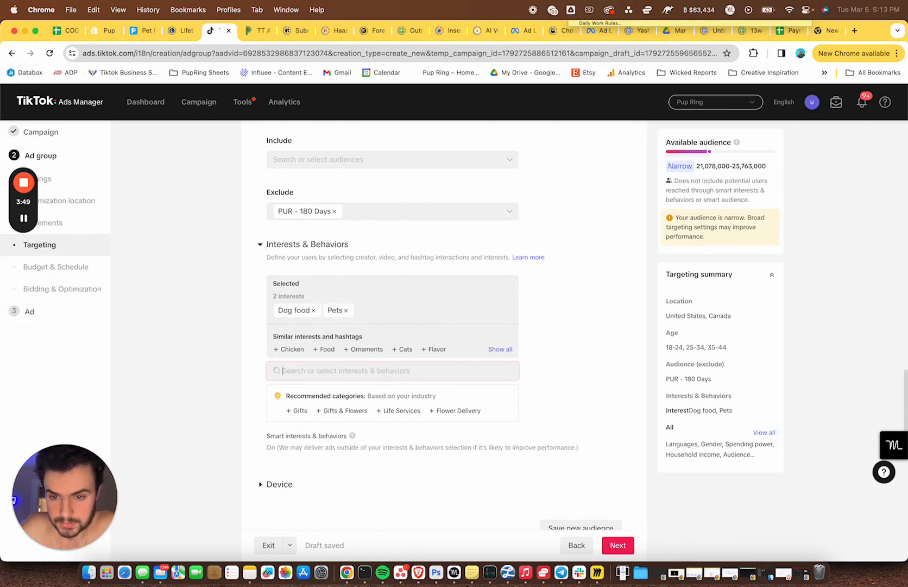
Search '#dog' and add #dogpet plus another #dog hashtag interaction, then clear the search
text(#)
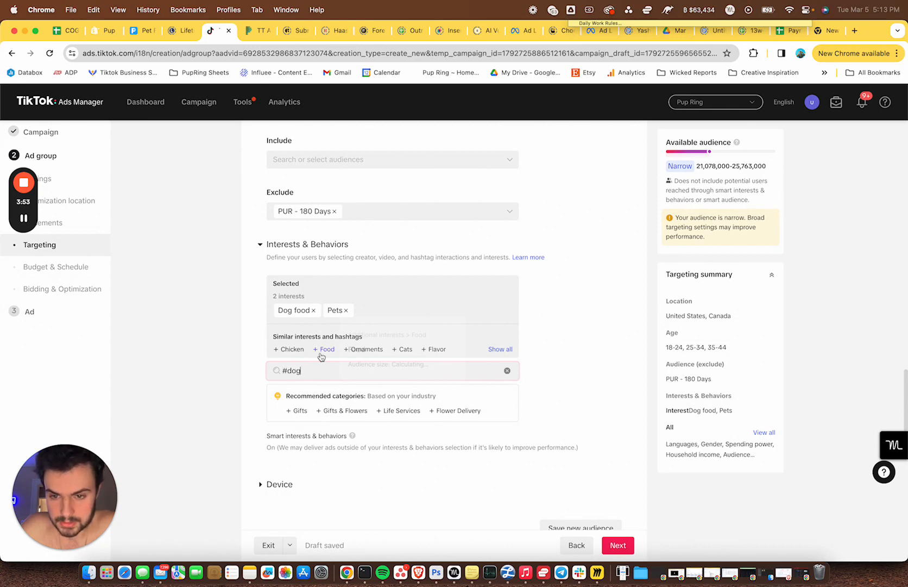
text(dog)
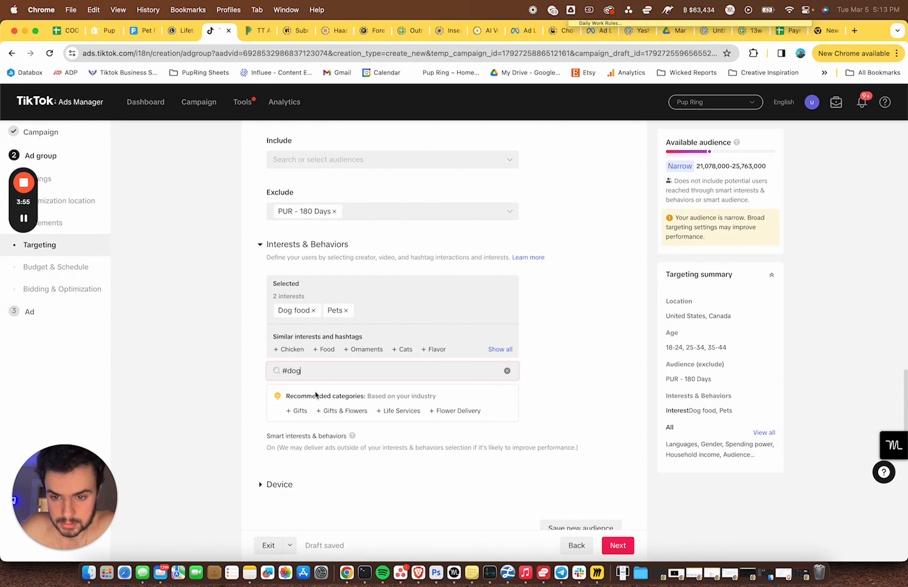
key(BackSpace)
key(BackSpace)
key(BackSpace)
key(BackSpace)
text(@)
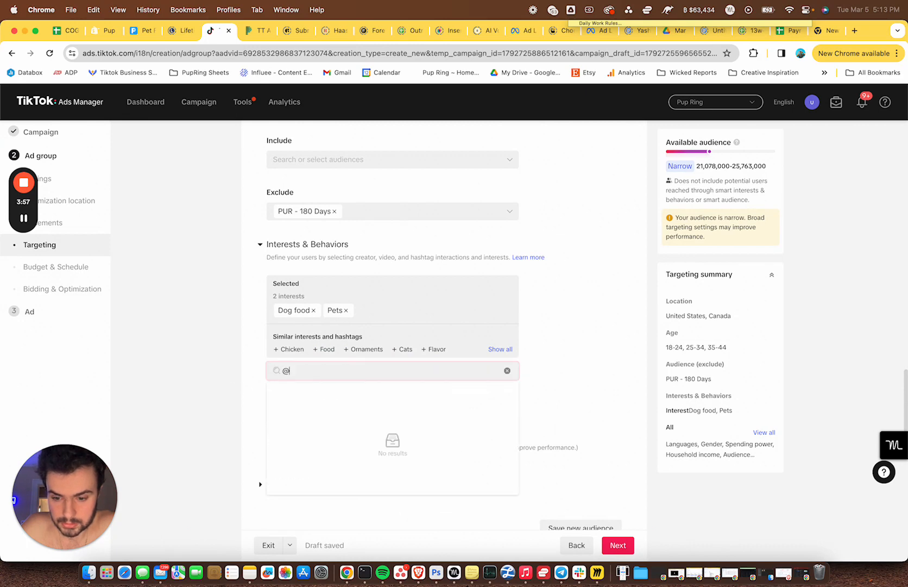
key(BackSpace)
text(#dog)
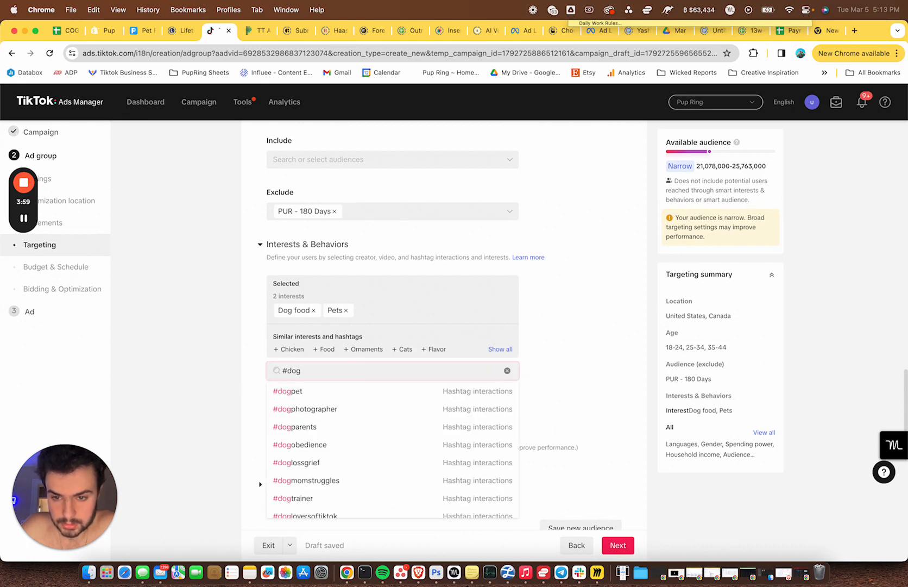
click(299, 392)
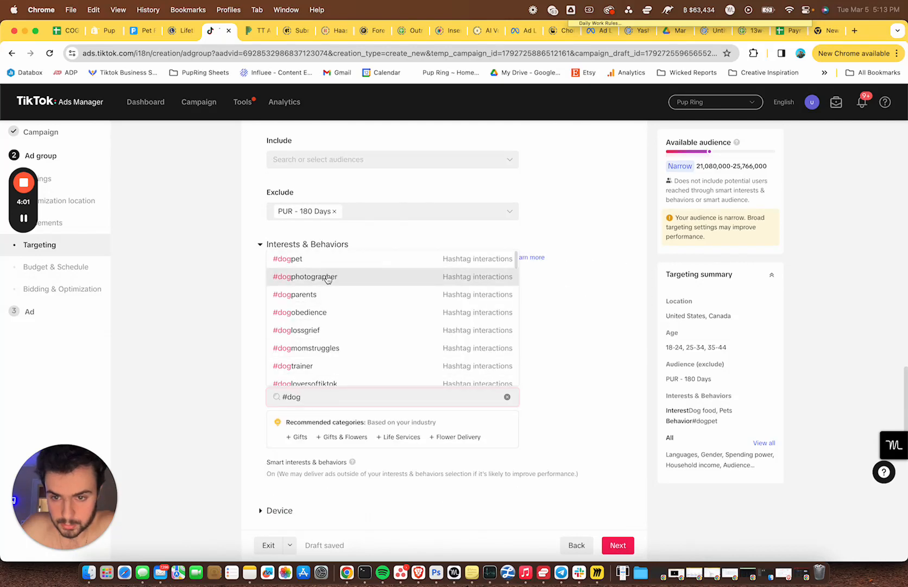
click(328, 294)
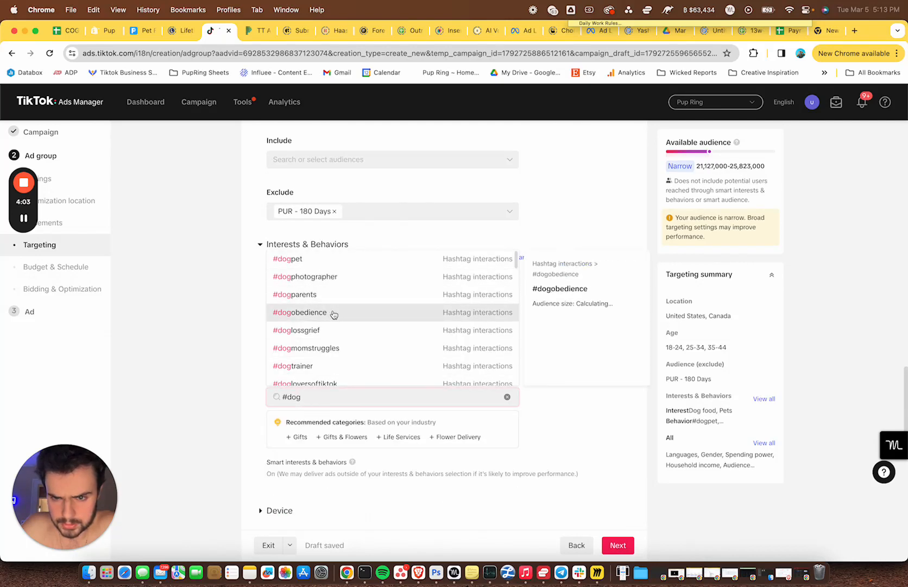
scroll(332, 312, down, 2)
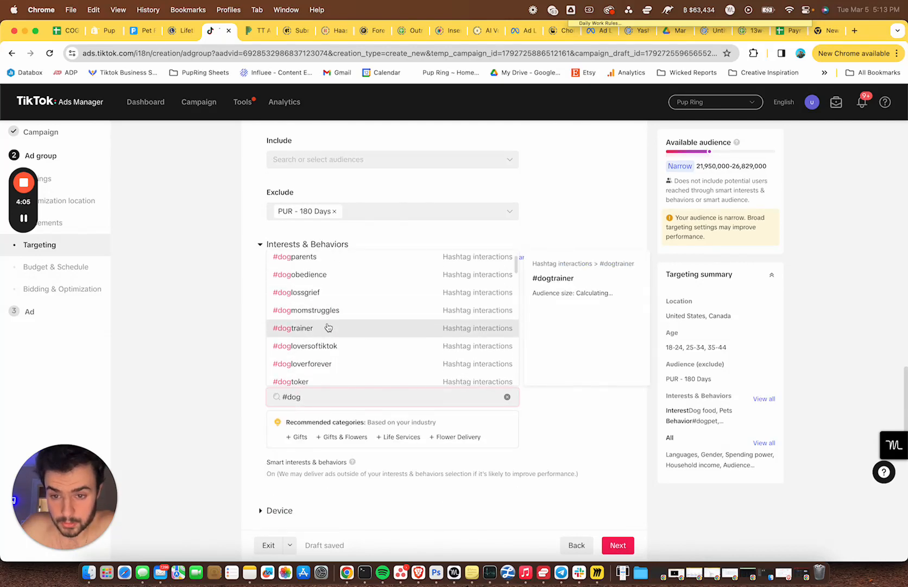
scroll(322, 319, down, 1)
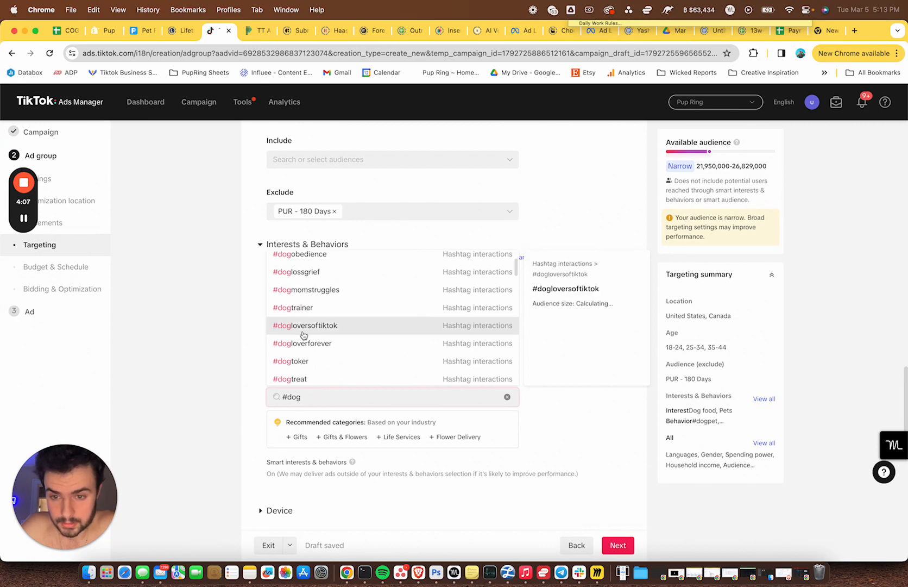
scroll(293, 320, down, 1)
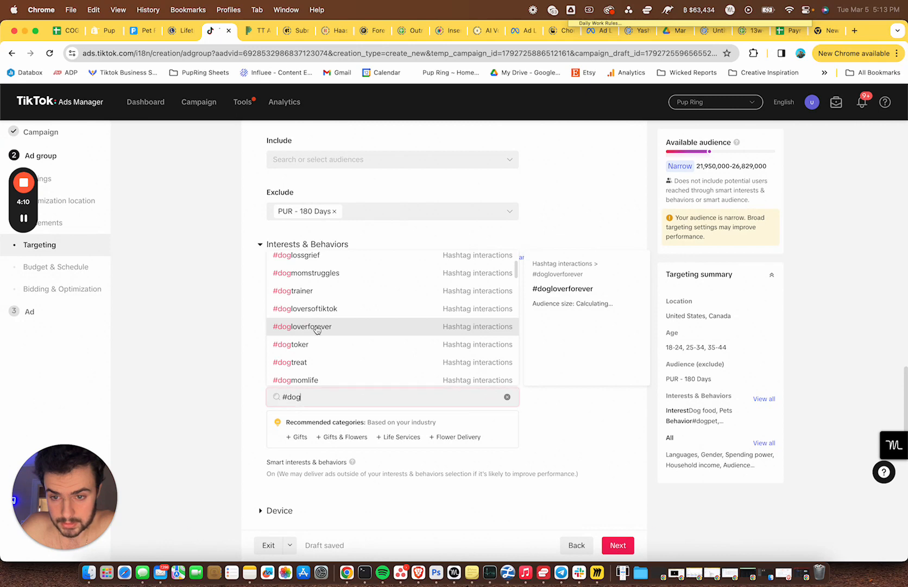
scroll(304, 323, down, 2)
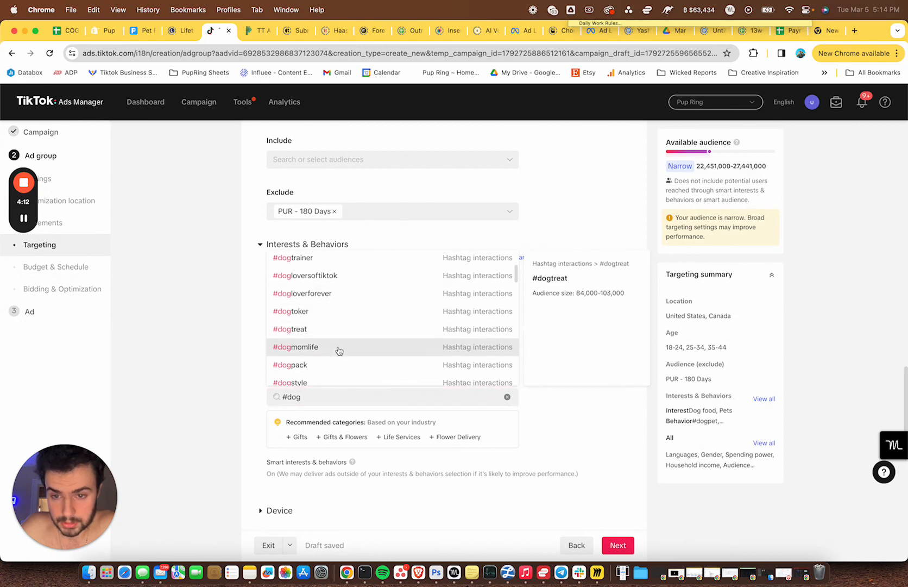
scroll(338, 350, down, 3)
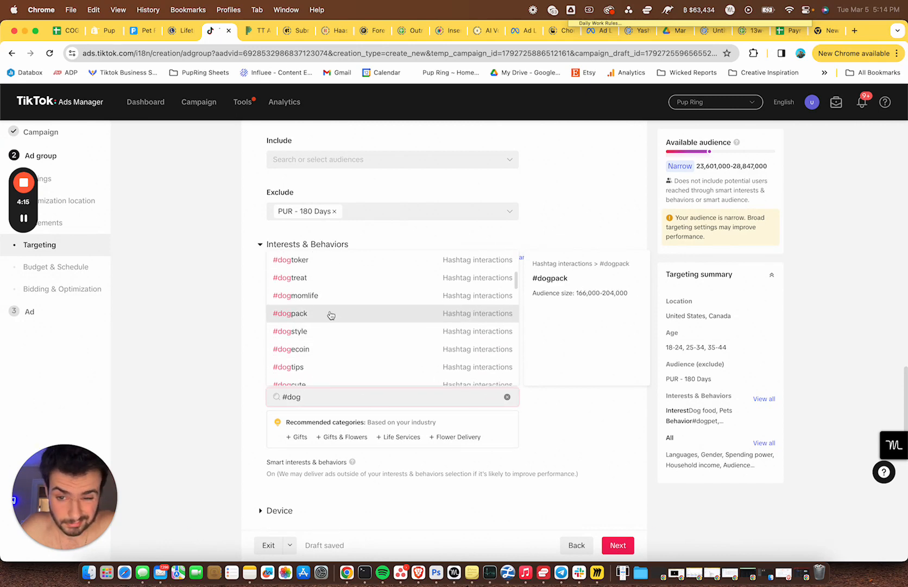
scroll(331, 314, down, 2)
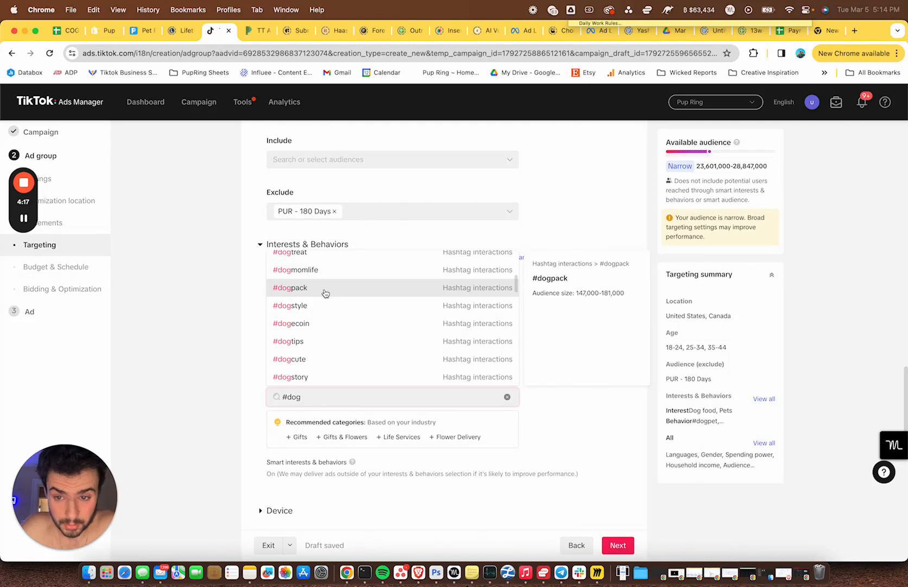
scroll(325, 294, down, 1)
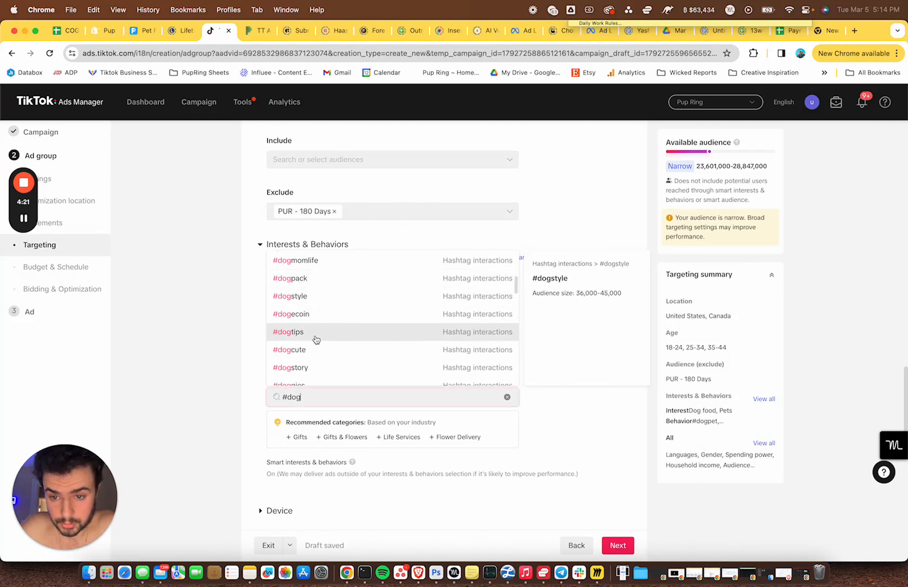
scroll(318, 337, down, 2)
scroll(331, 348, down, 2)
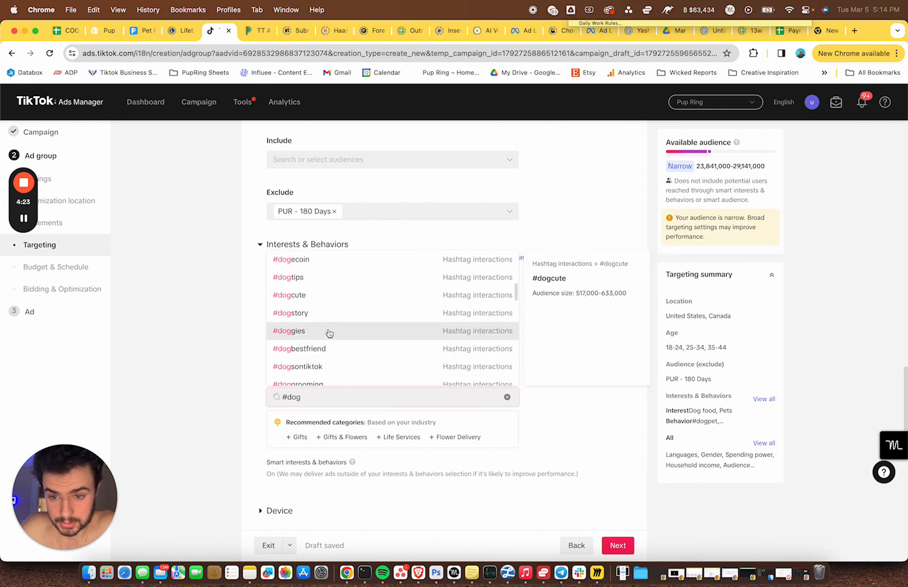
scroll(338, 368, down, 4)
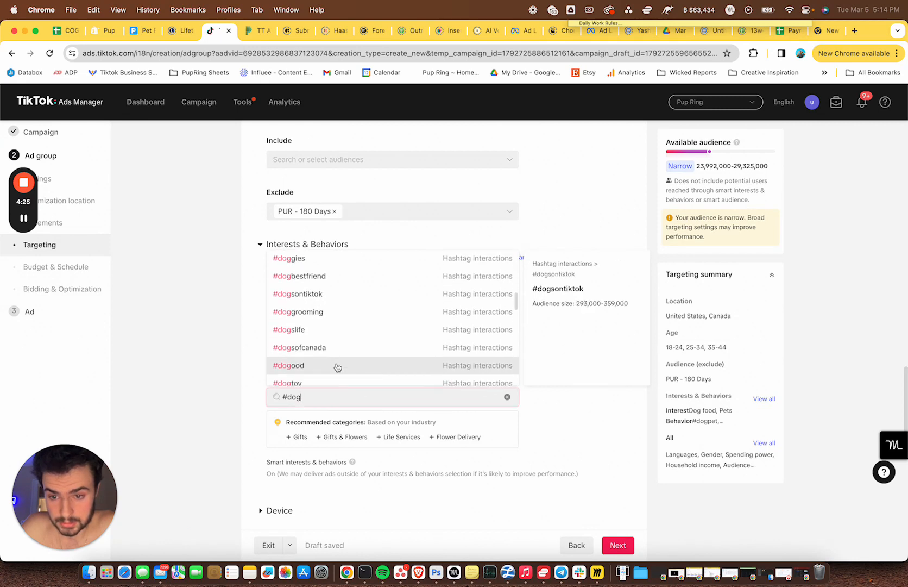
scroll(329, 332, down, 3)
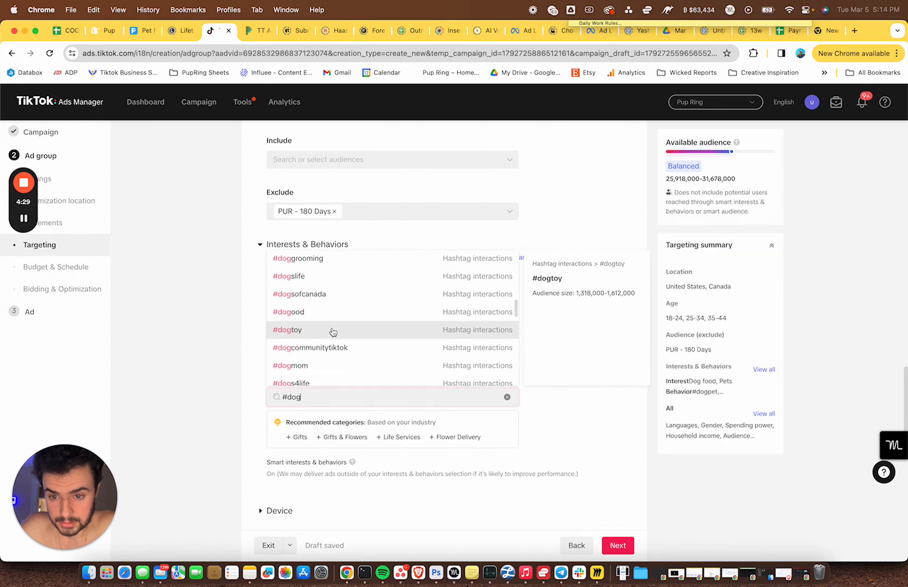
scroll(339, 353, down, 3)
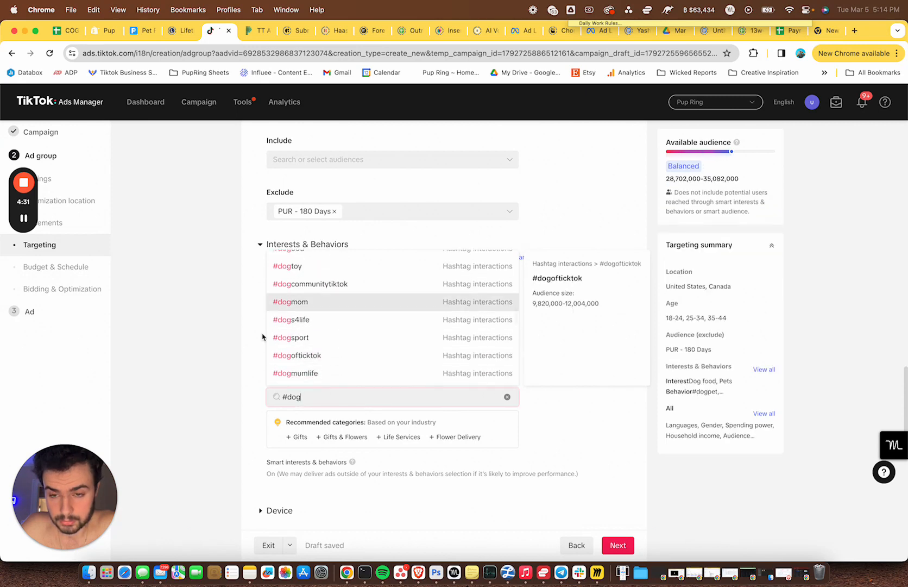
key(BackSpace)
key(BackSpace)
key(BackSpace)
text(pup)
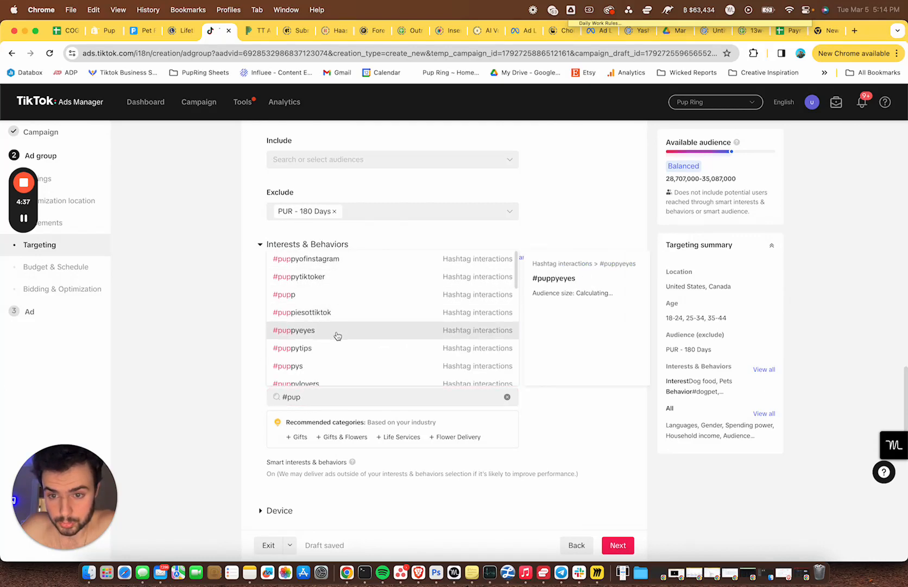
scroll(342, 365, down, 3)
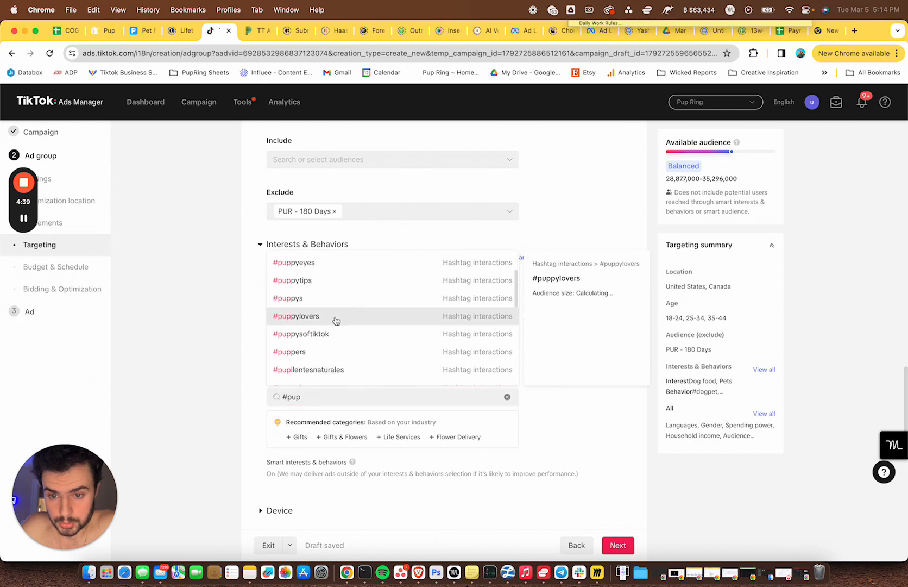
scroll(341, 355, down, 3)
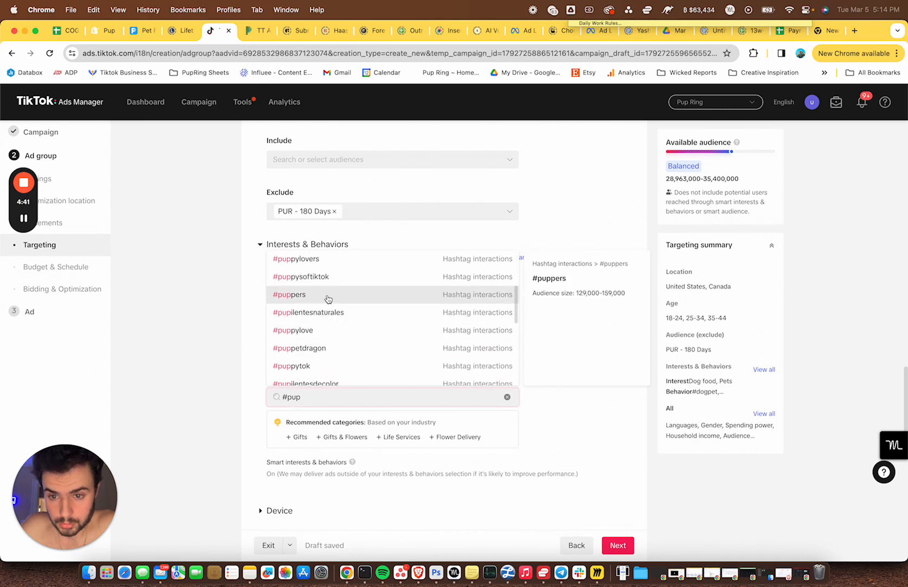
scroll(333, 315, down, 3)
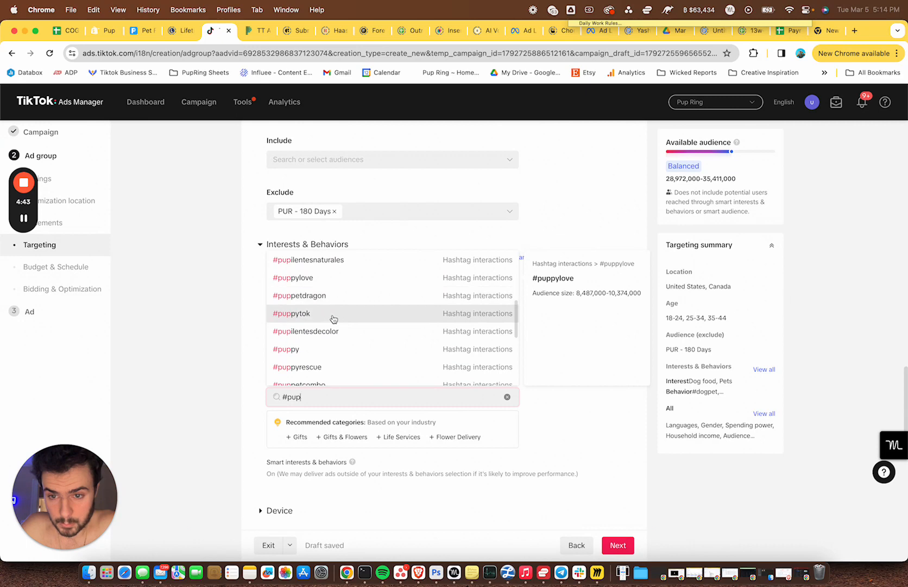
scroll(333, 355, down, 5)
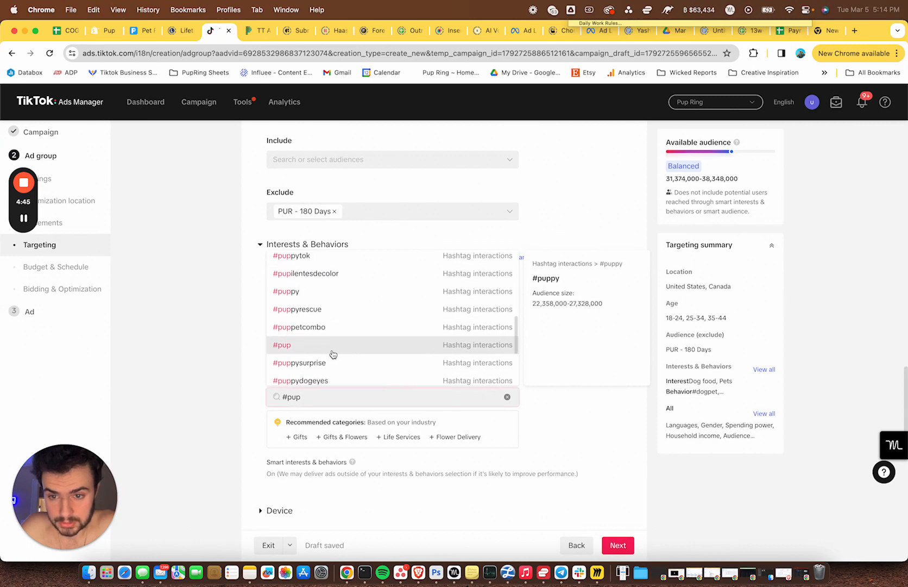
scroll(350, 326, down, 2)
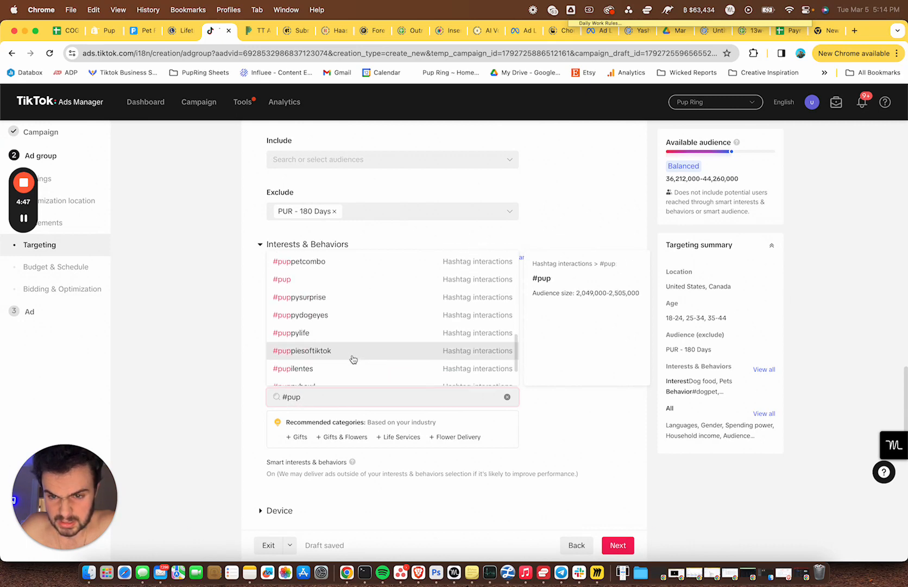
scroll(351, 338, down, 5)
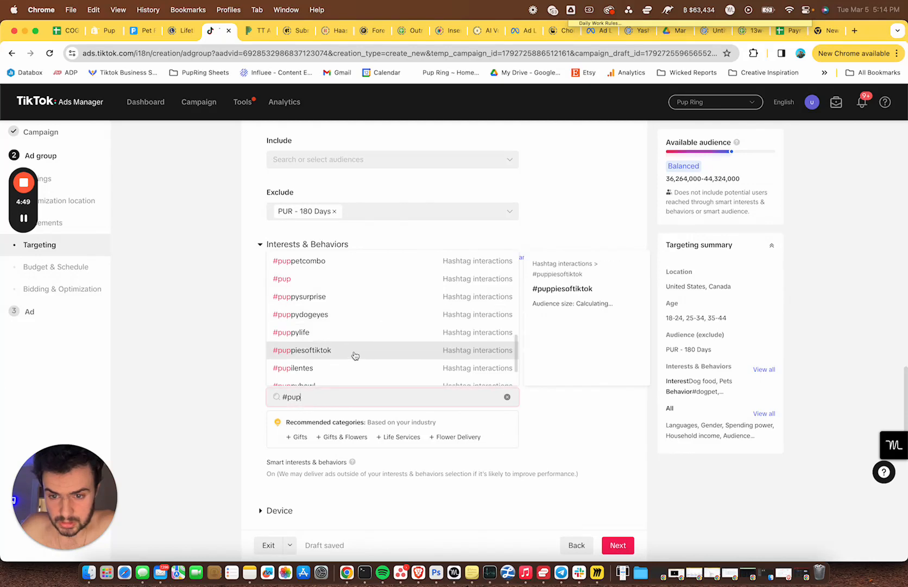
Add the #puppydog hashtag and change the daily budget from 70.00 to 20.00 USD
click(341, 331)
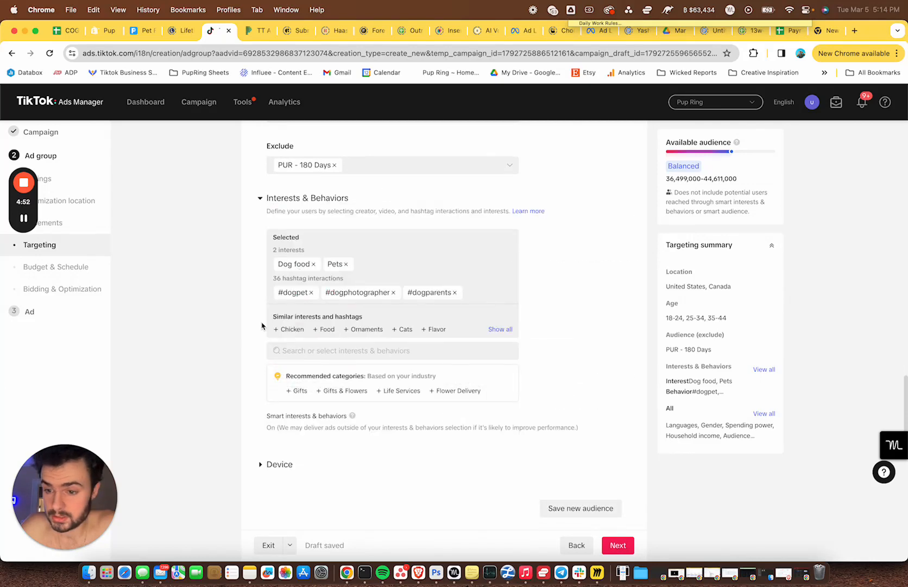
scroll(261, 326, down, 5)
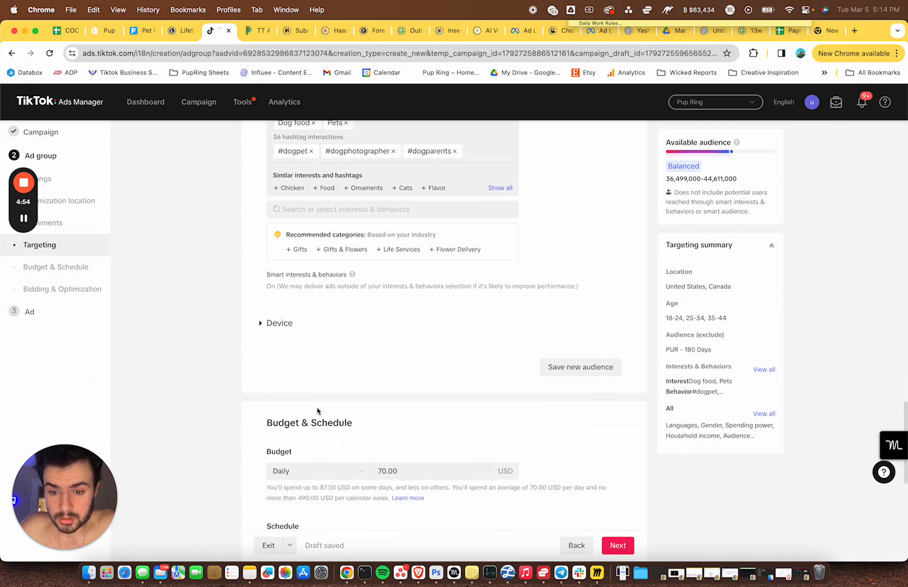
scroll(317, 411, down, 6)
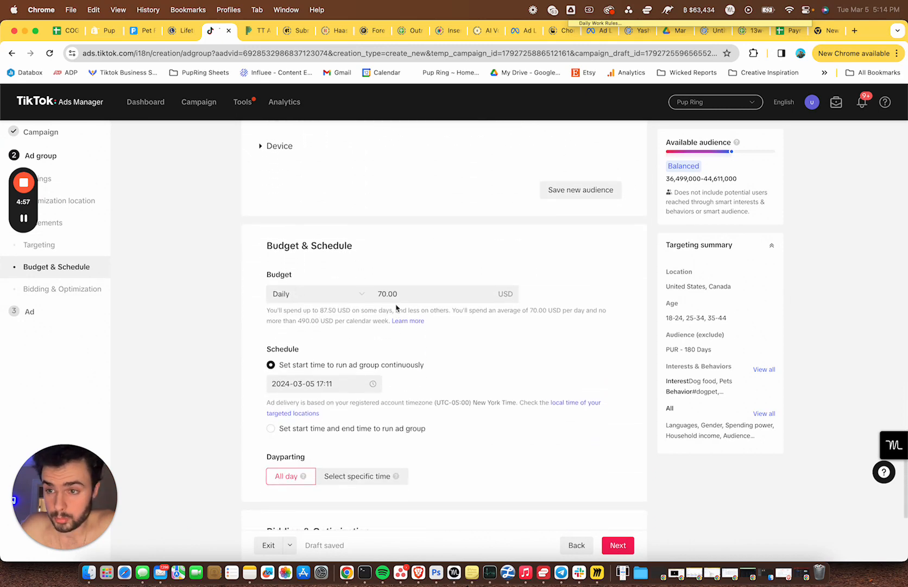
scroll(395, 308, down, 2)
click(380, 251)
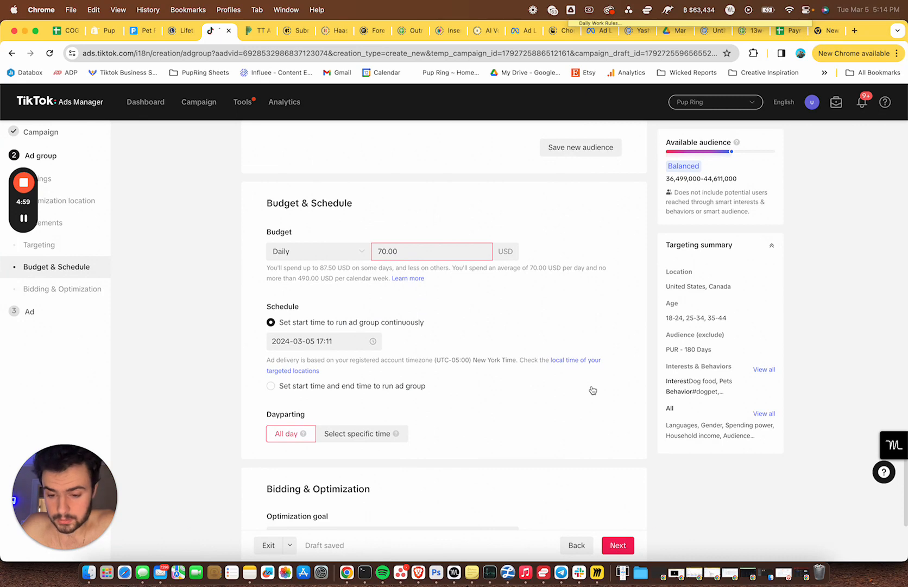
key(super+a)
text(2)
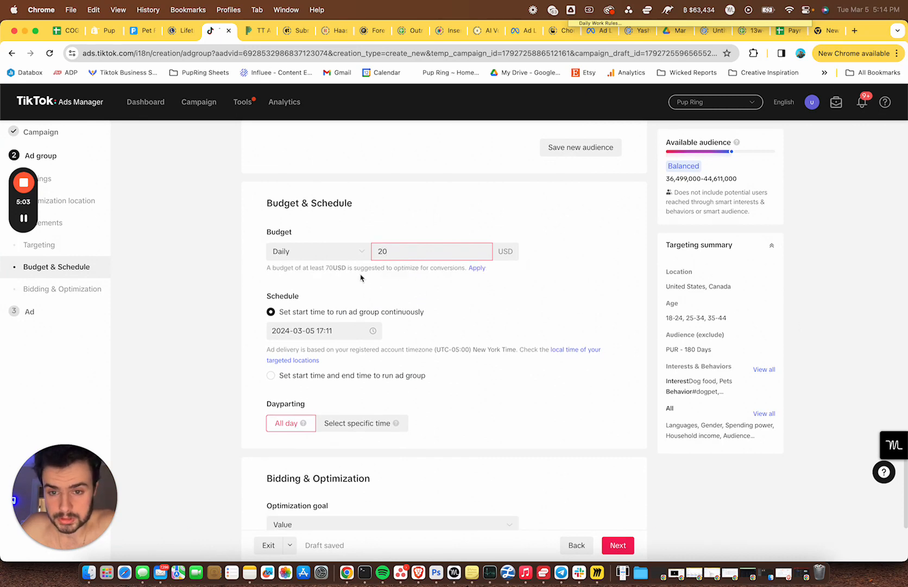
click(545, 279)
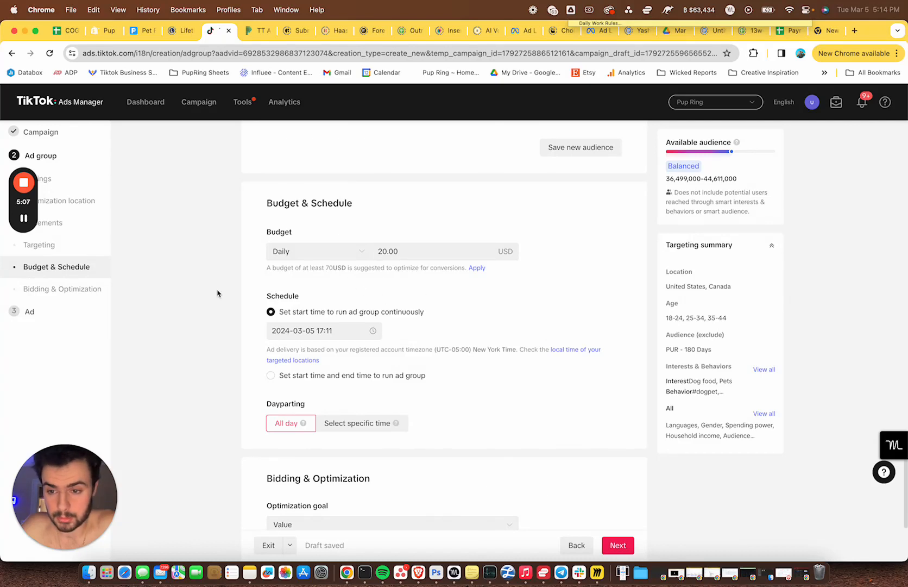
scroll(217, 293, down, 5)
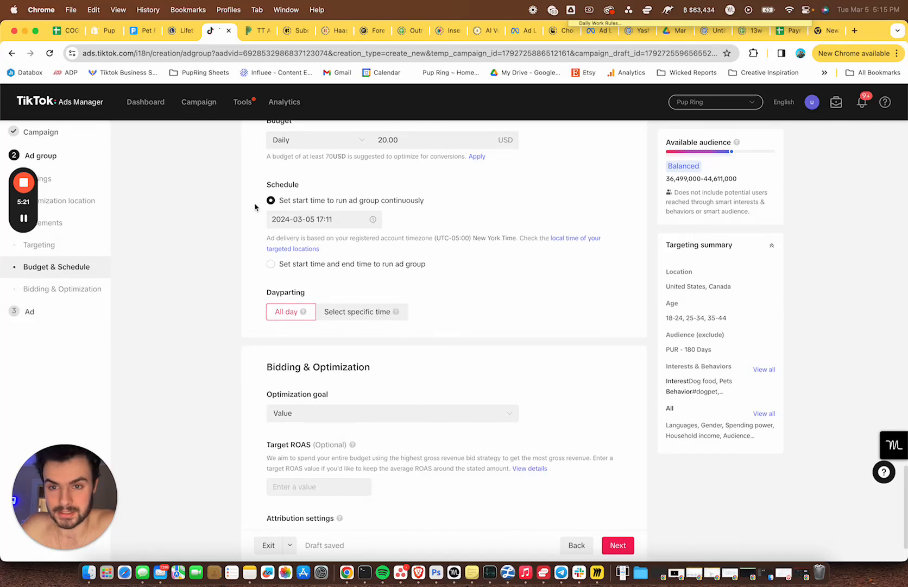
Expand Advanced settings under Bidding & Optimization, below the 7-day click / 7-day view attribution
scroll(255, 207, down, 1)
scroll(255, 207, down, 2)
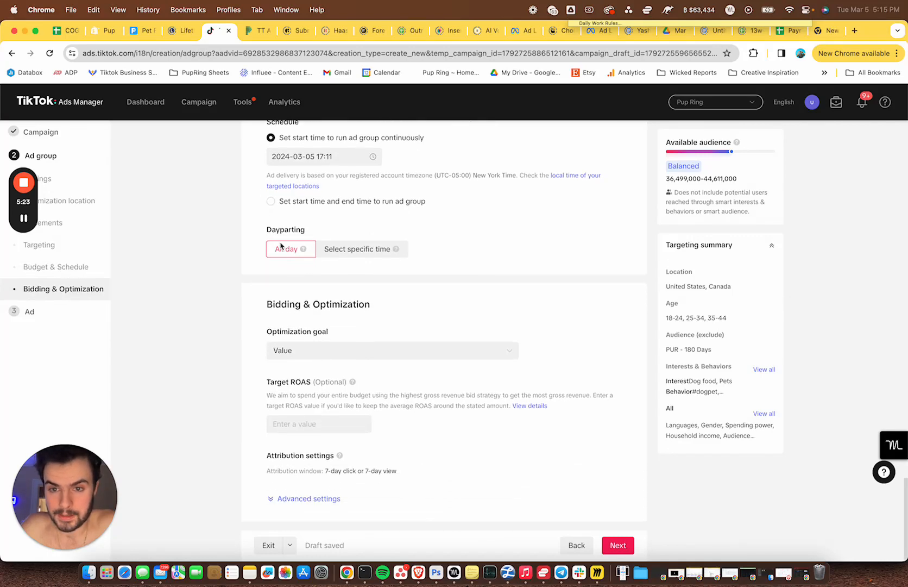
scroll(304, 209, up, 5)
scroll(321, 211, down, 6)
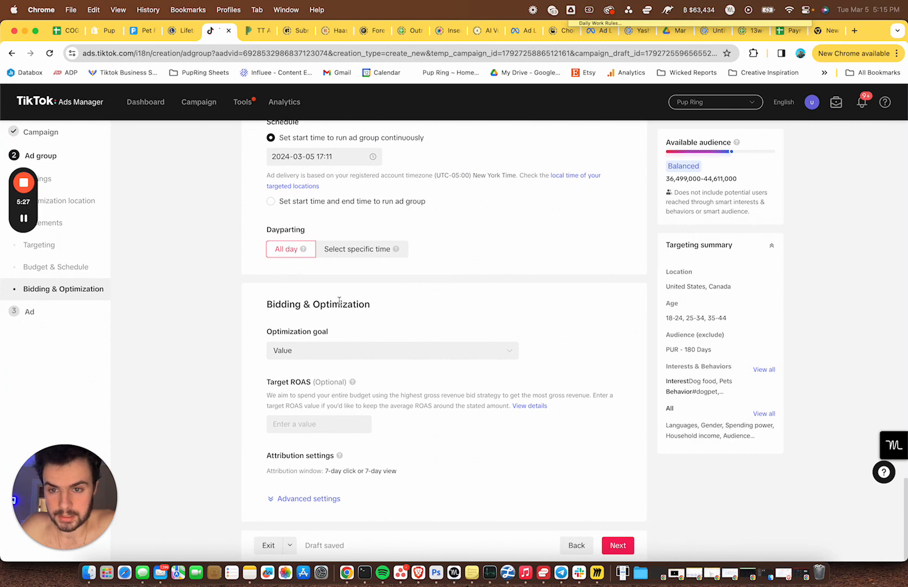
scroll(306, 182, up, 3)
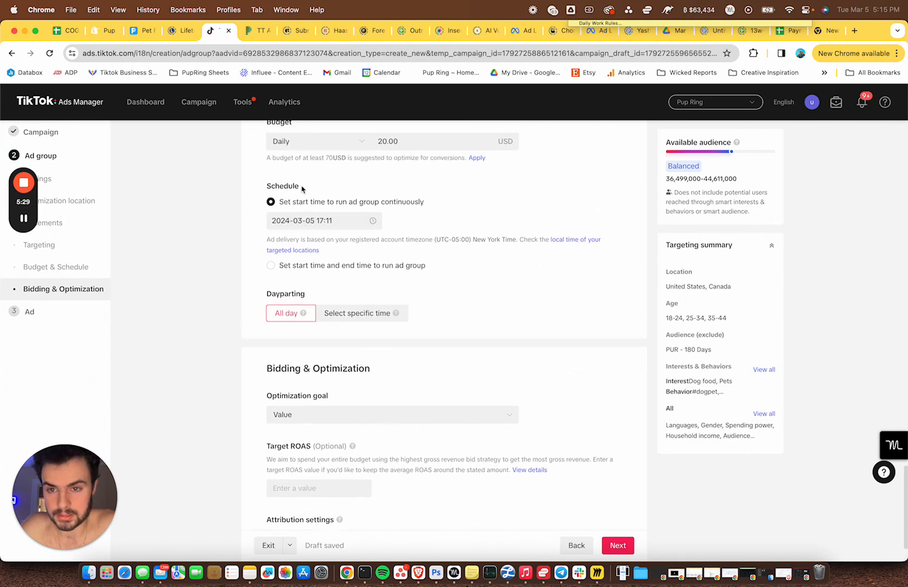
scroll(302, 187, down, 3)
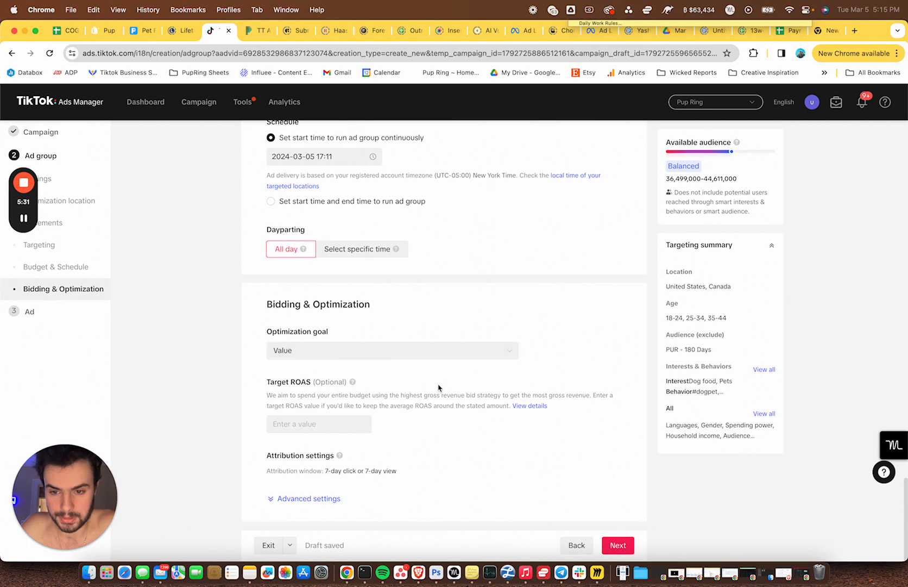
drag(268, 334, 330, 334)
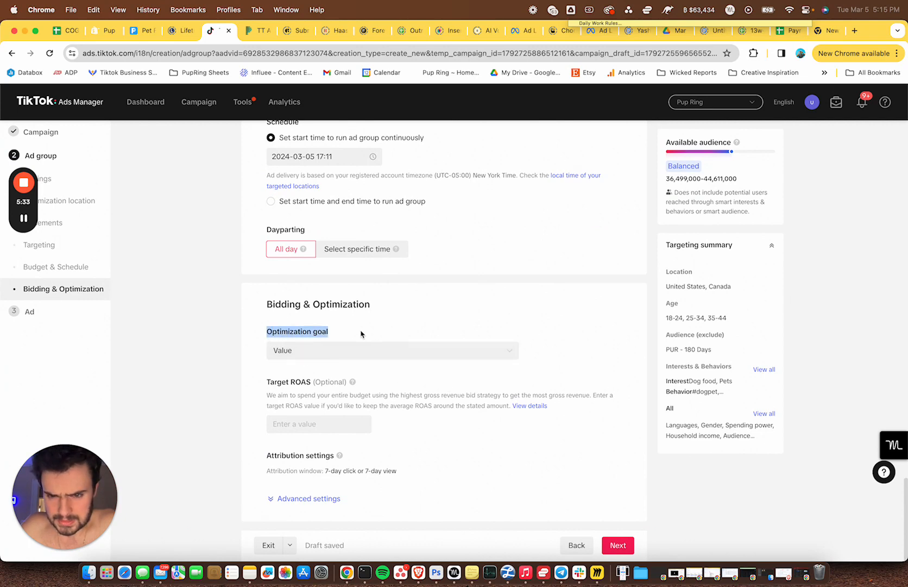
click(330, 335)
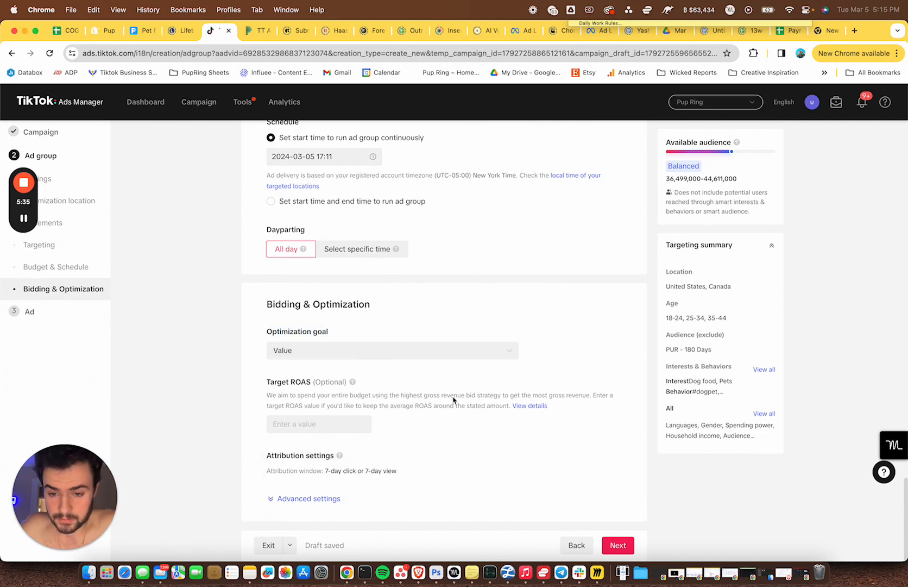
click(330, 498)
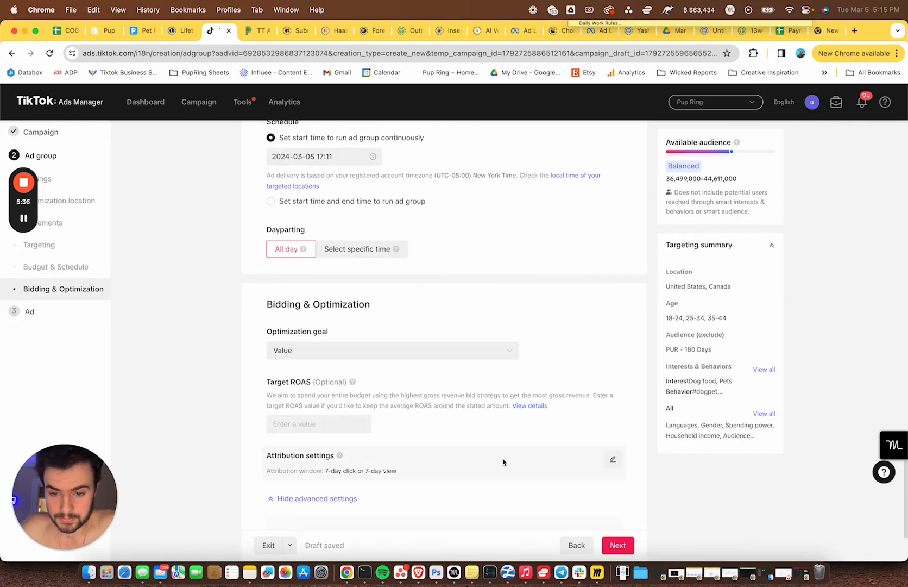
scroll(503, 463, down, 3)
Move to the ad step and turn on Spark Ads using a post authorized by the account
click(623, 549)
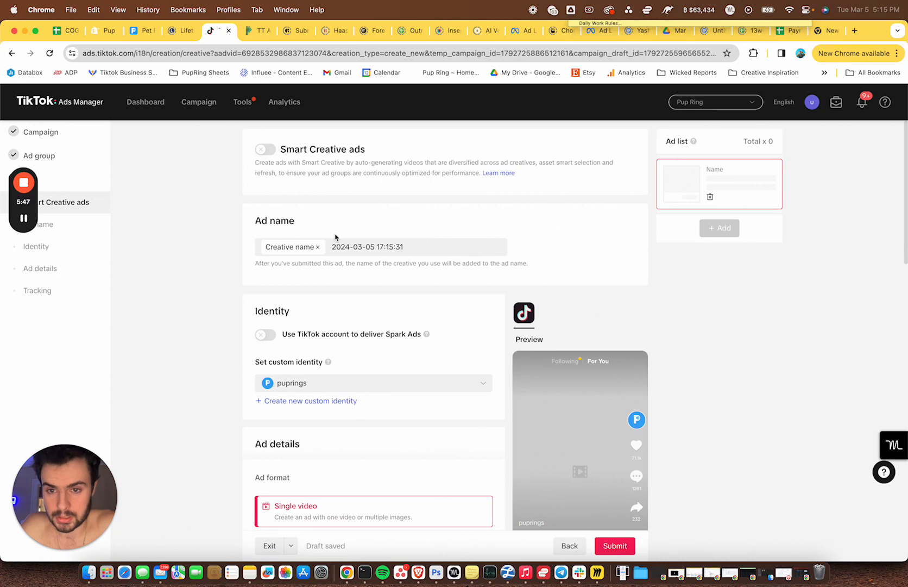
scroll(335, 237, down, 3)
click(261, 254)
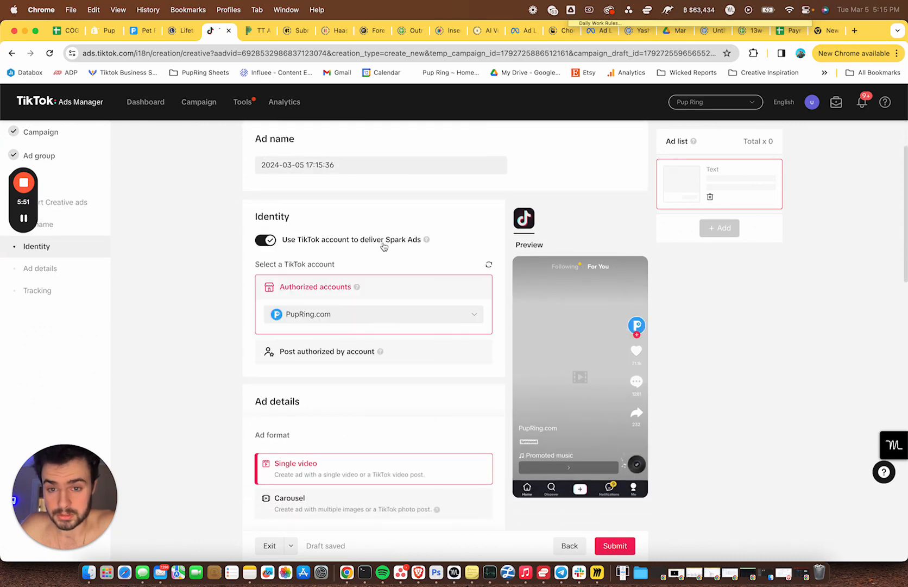
scroll(322, 234, down, 1)
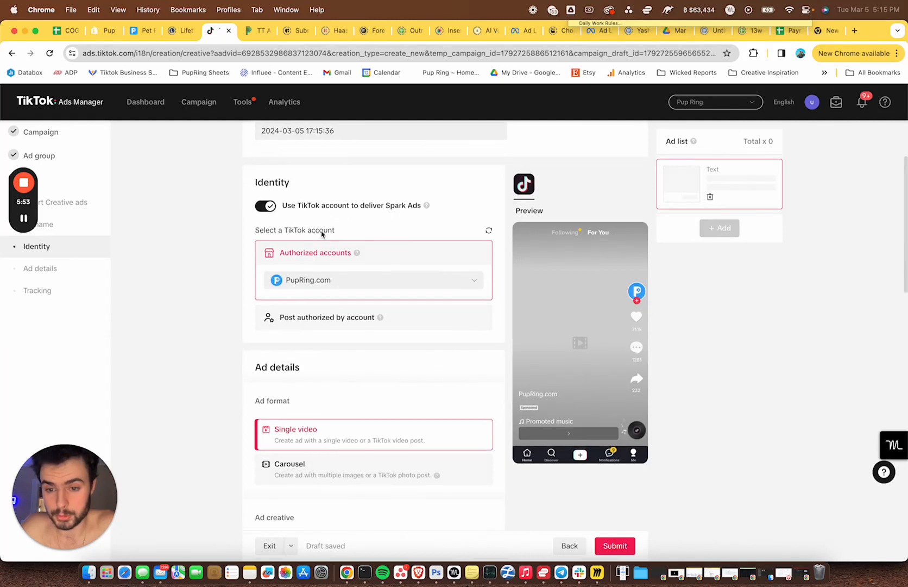
click(301, 320)
Keep PupRing.com as the posting account and begin authorizing a post by video code
scroll(326, 296, up, 1)
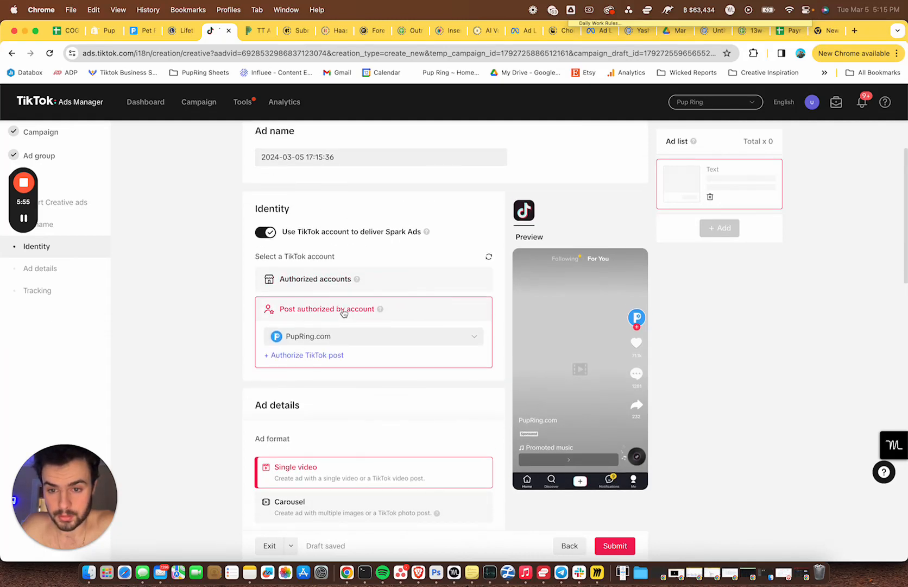
scroll(380, 326, down, 1)
click(387, 302)
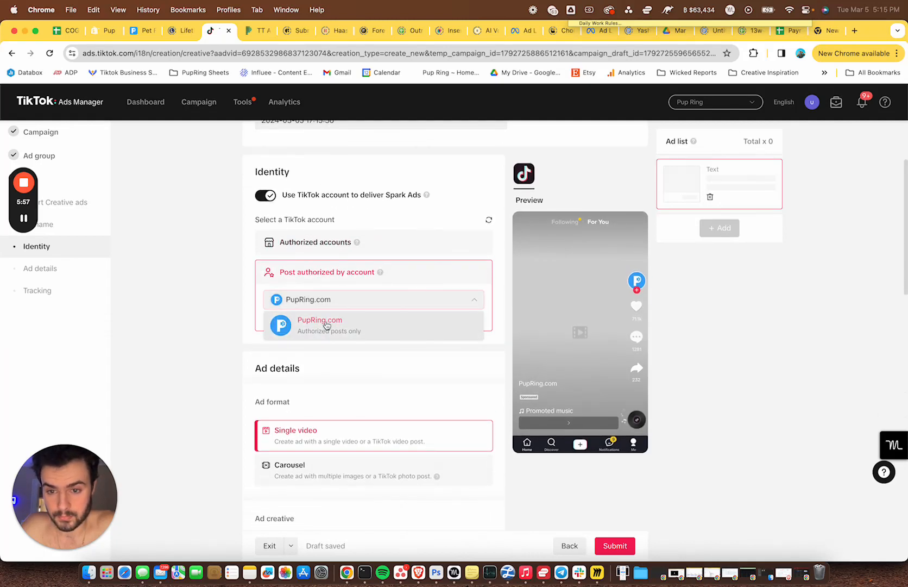
click(187, 324)
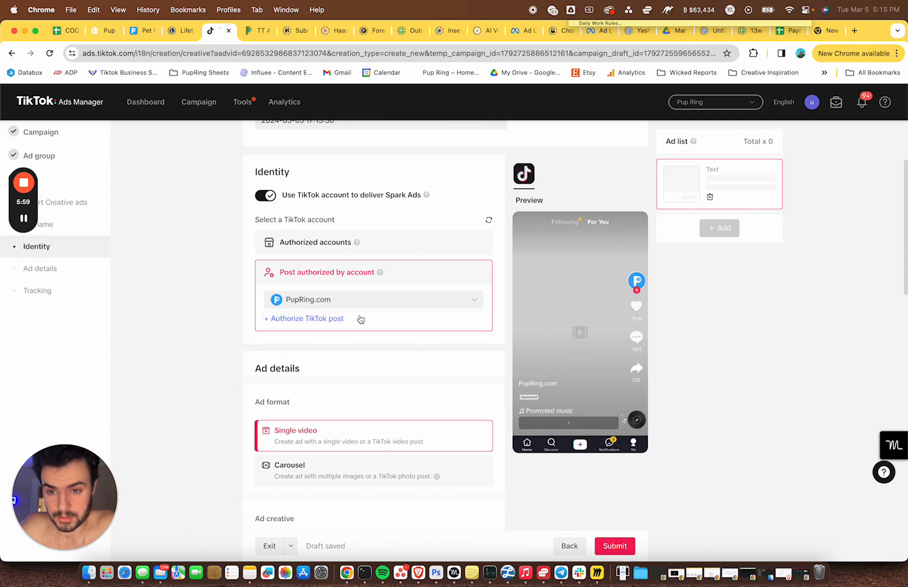
click(334, 323)
Paste the TikTok post code, look up the post and confirm it for the Spark ad
click(322, 224)
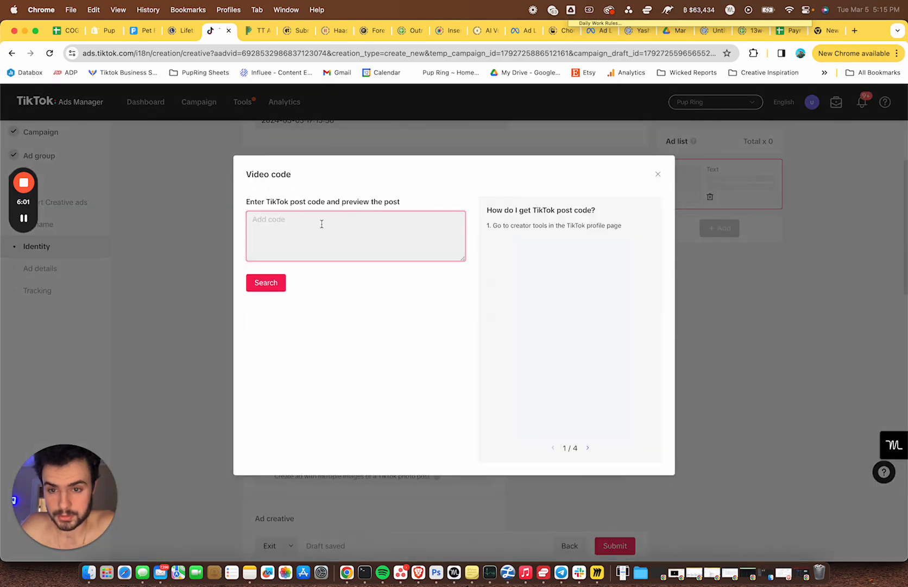
click(266, 283)
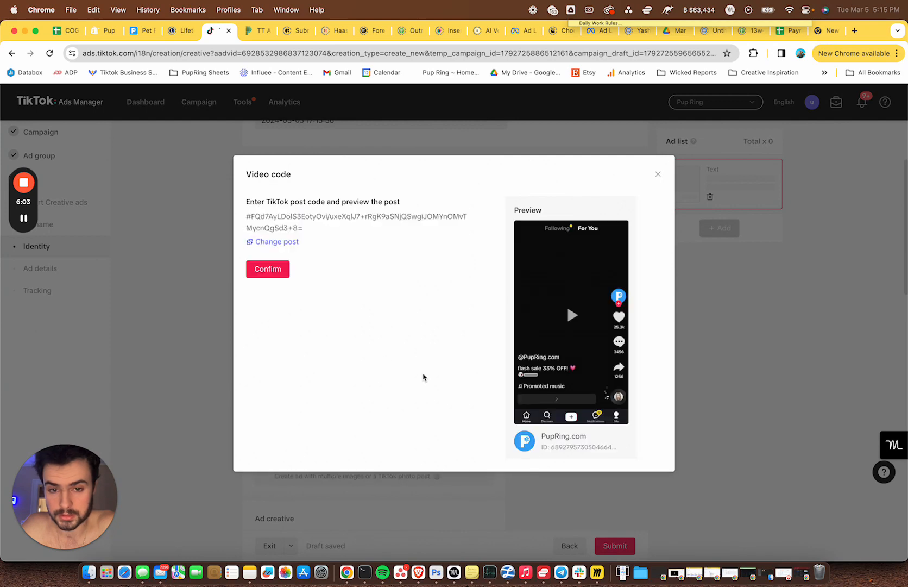
click(266, 270)
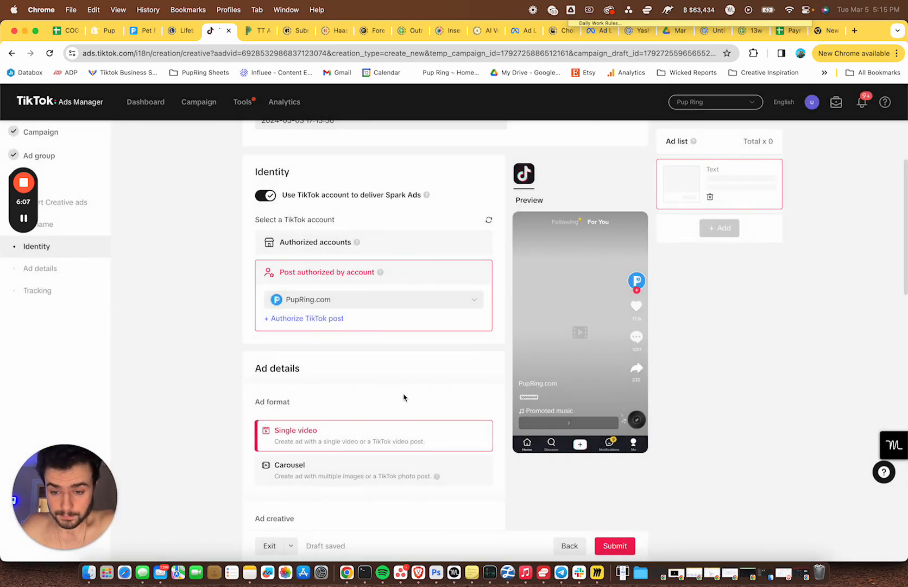
scroll(404, 398, down, 5)
scroll(404, 397, down, 1)
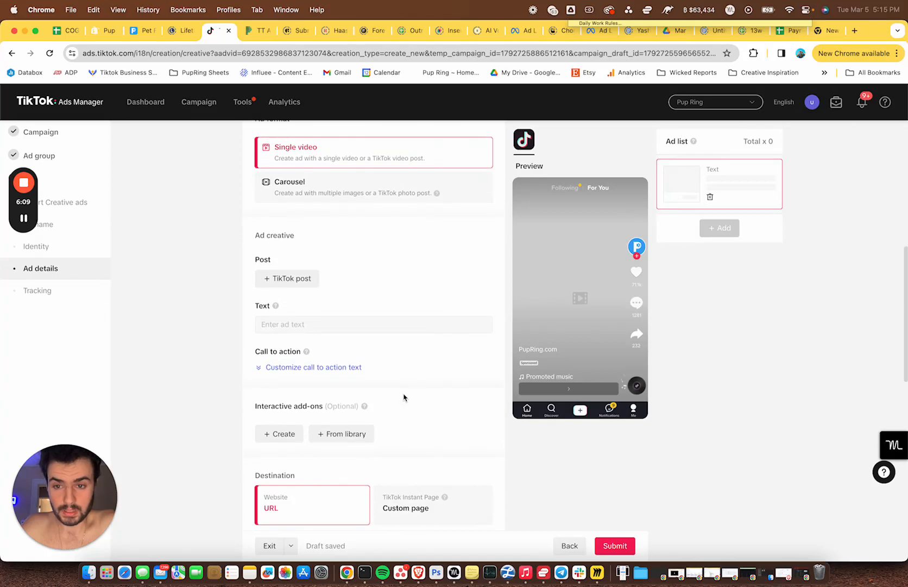
scroll(404, 397, up, 3)
Choose the 'flash sale 33% OFF!' authorized post as the ad's video
click(277, 386)
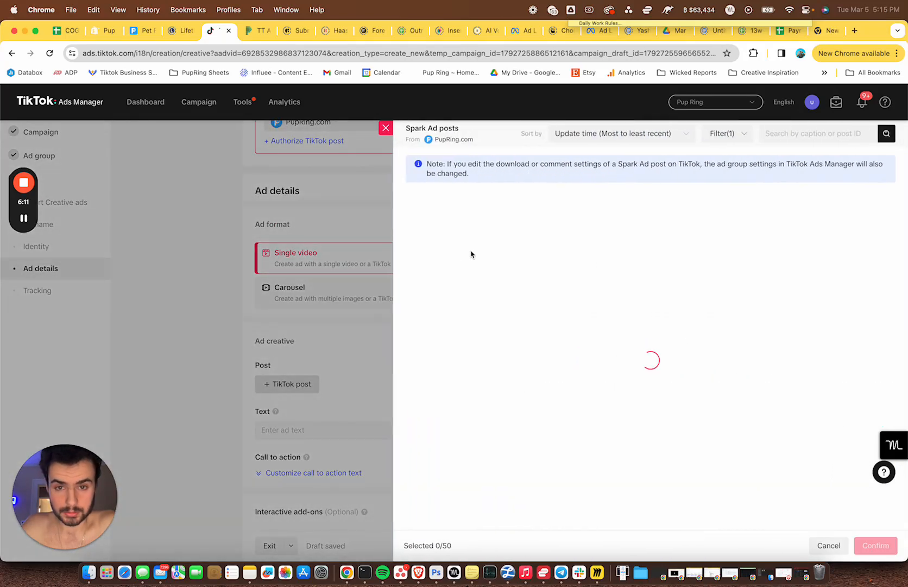
click(457, 228)
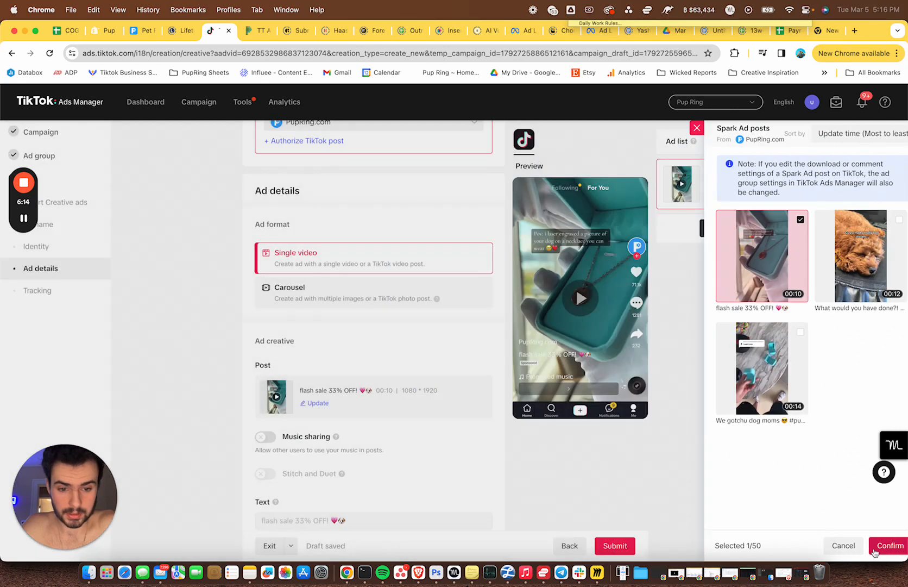
click(874, 545)
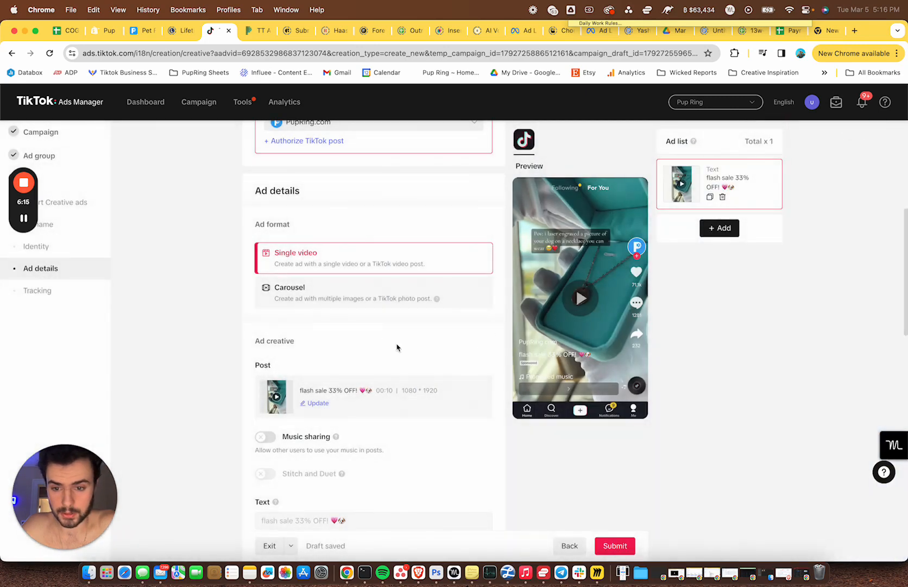
Focus the destination URL field, then bring up the PupRing Pet Face Necklace product page
scroll(380, 342, down, 5)
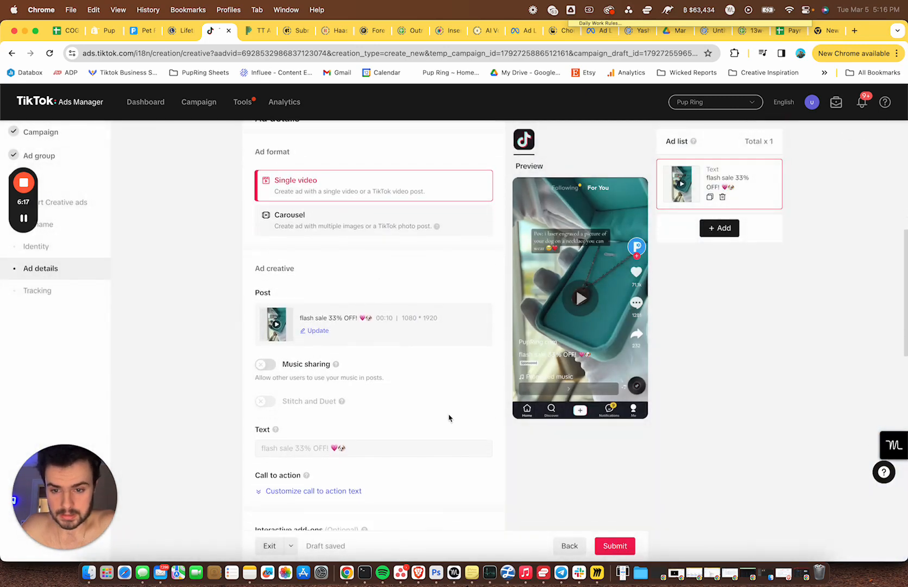
scroll(449, 417, down, 3)
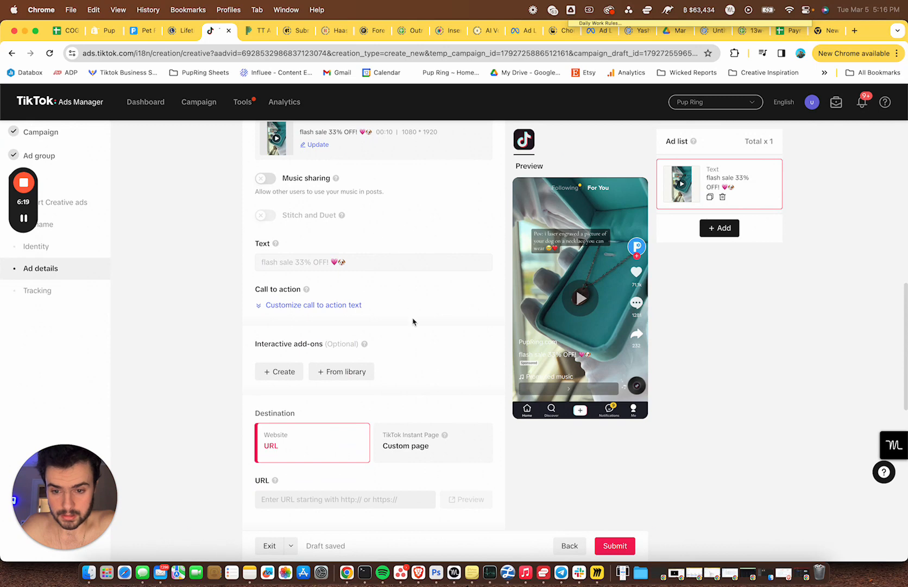
scroll(412, 322, down, 2)
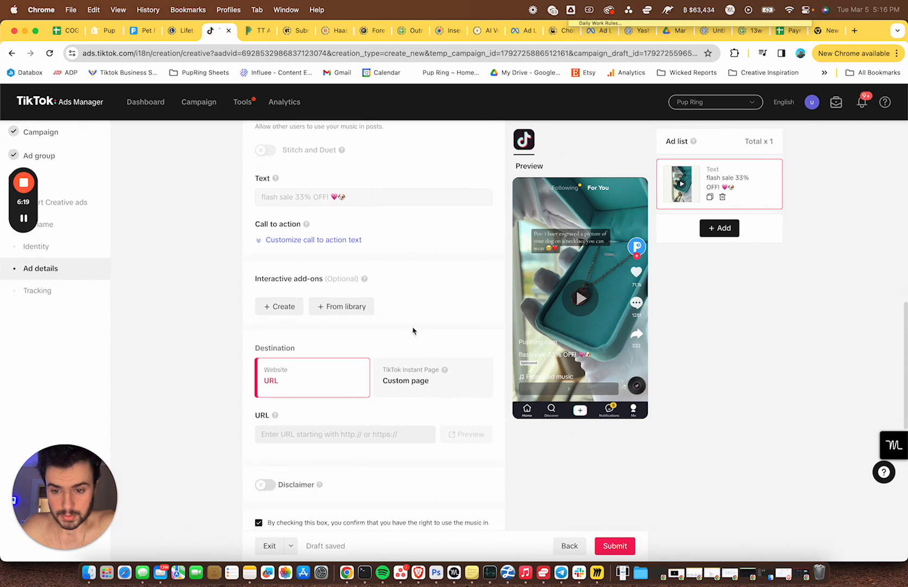
click(345, 430)
click(142, 31)
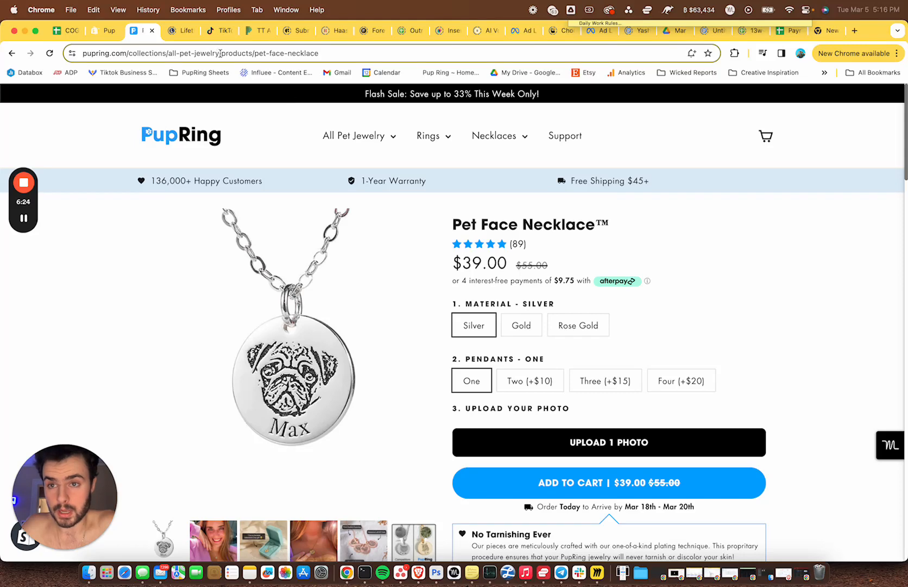
Remove 'collections/all-pet-jewelry/' from the URL, reload pupring.com/products/pet-face-necklace, and select the address
drag(220, 53, 131, 50)
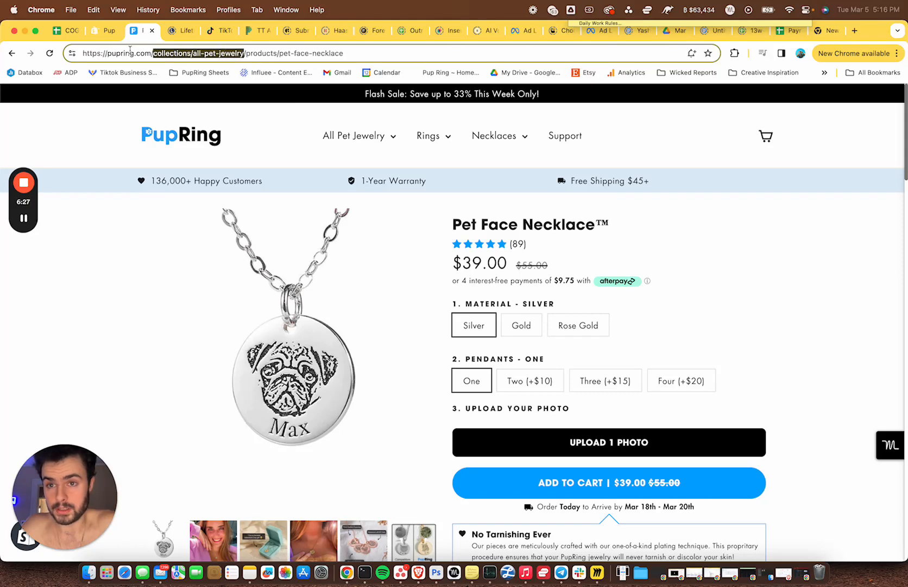
key(BackSpace)
key(Return)
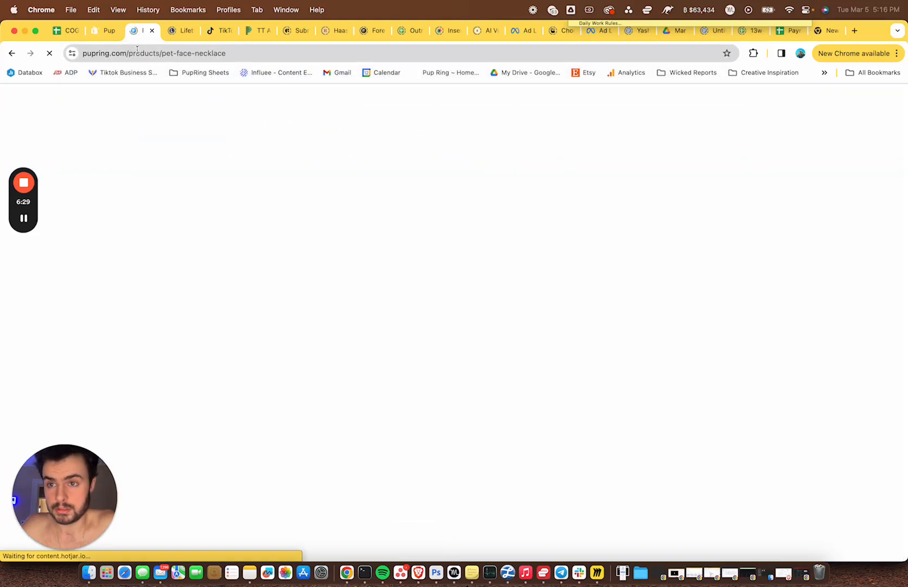
click(245, 52)
key(super+c)
click(223, 34)
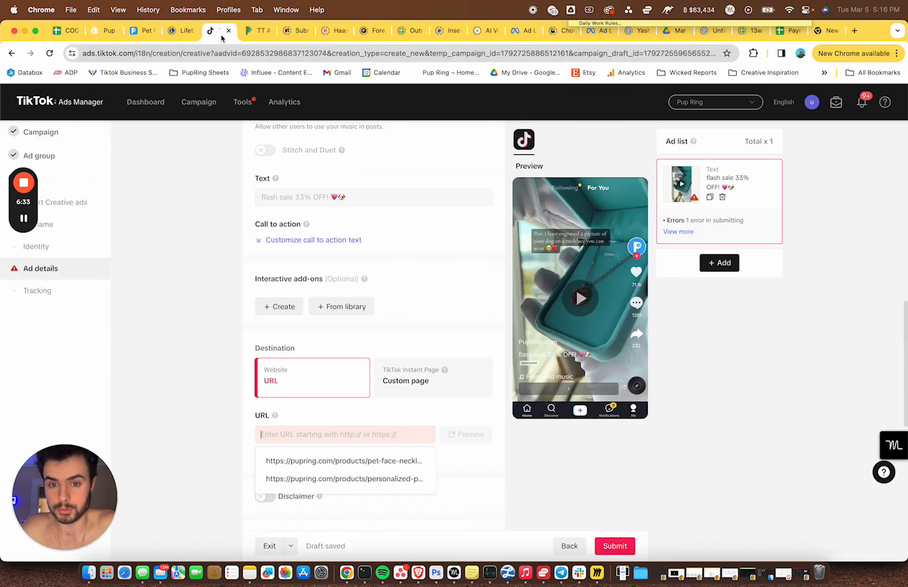
key(super+v)
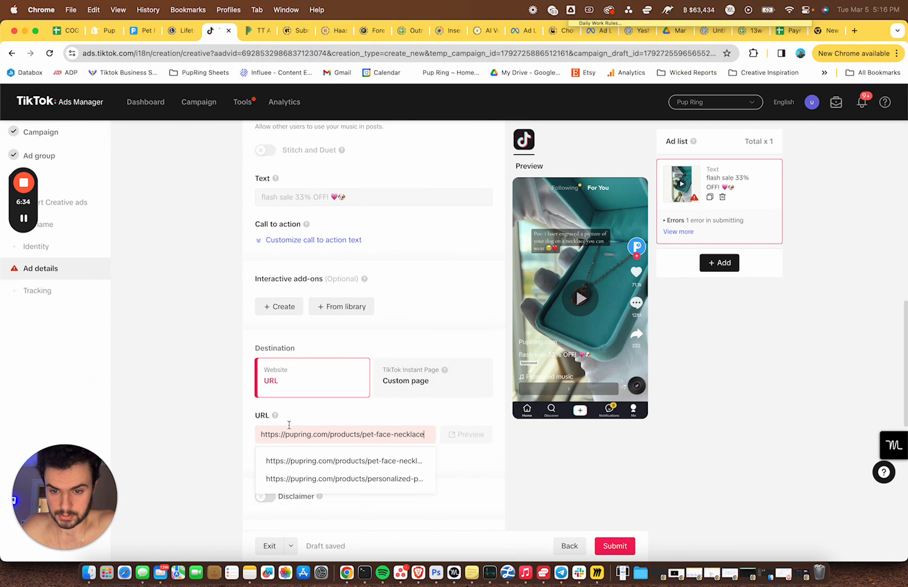
click(233, 429)
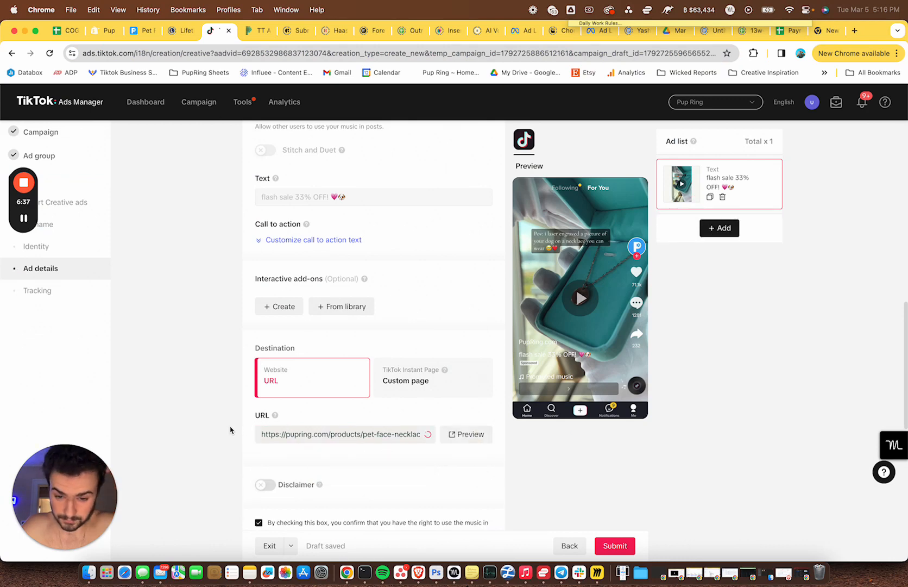
scroll(230, 430, down, 5)
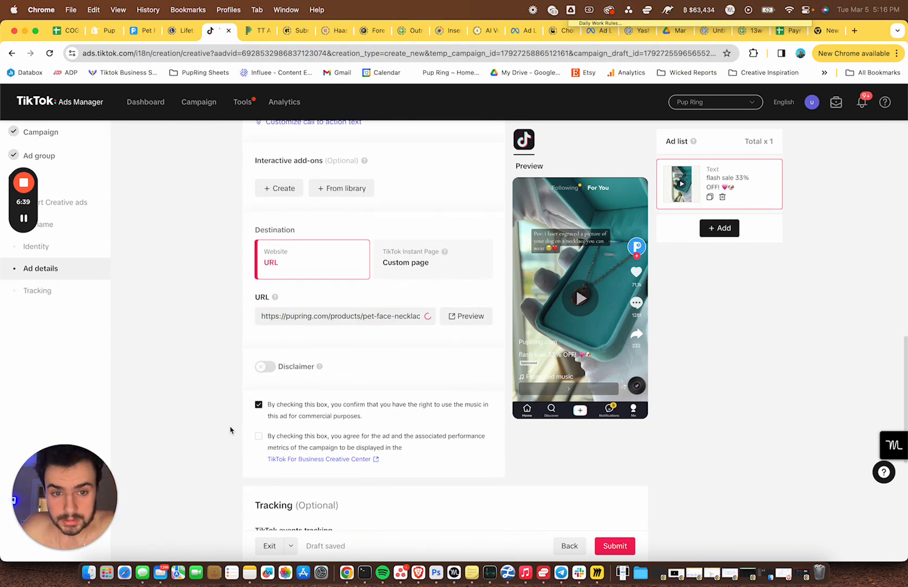
scroll(230, 429, down, 1)
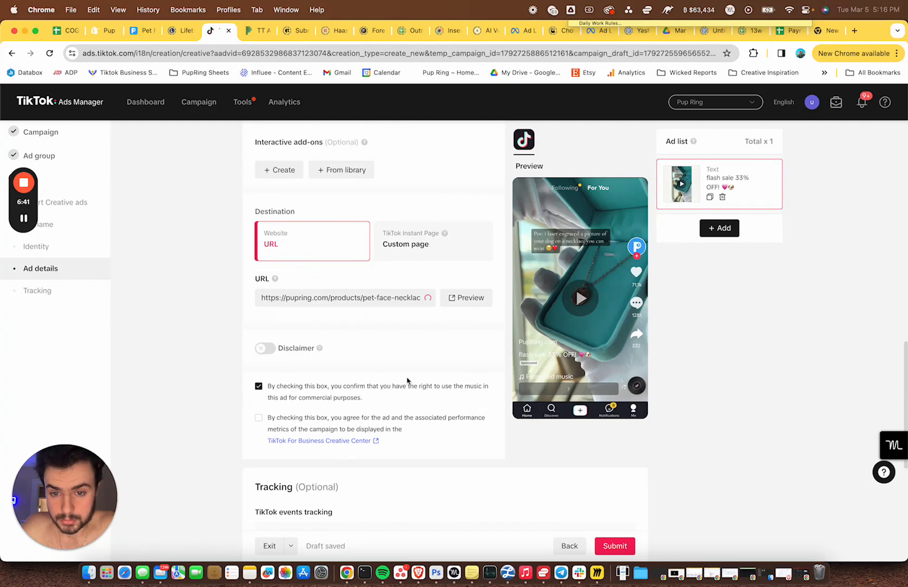
scroll(338, 348, down, 1)
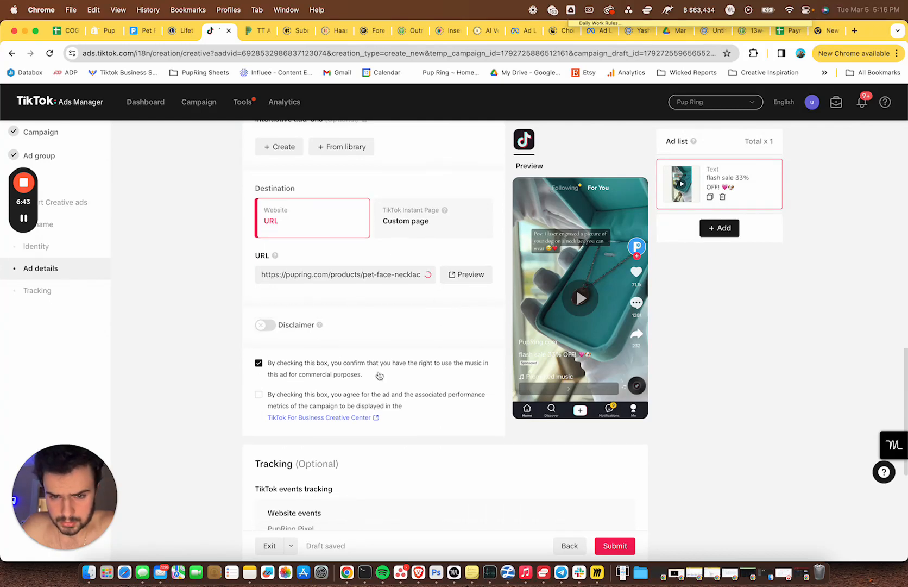
scroll(284, 374, down, 1)
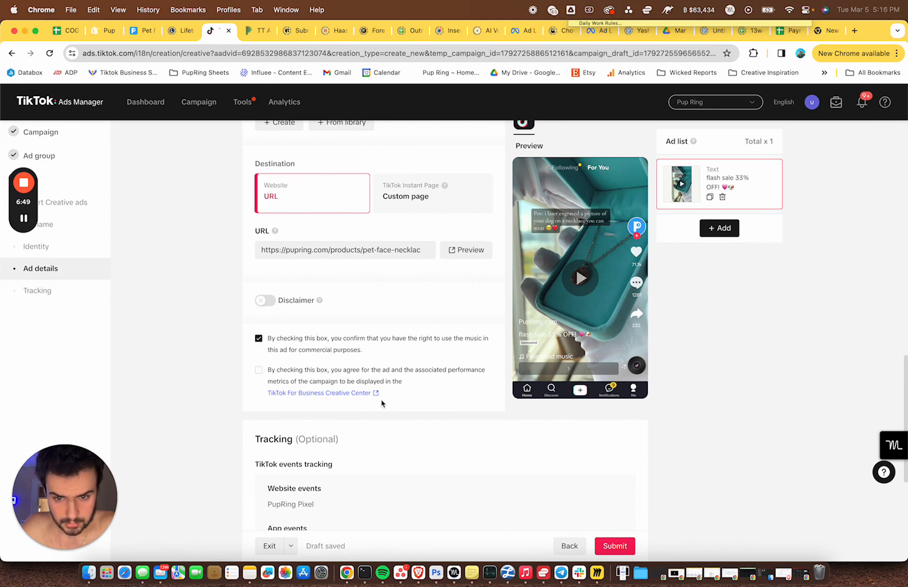
scroll(382, 403, down, 2)
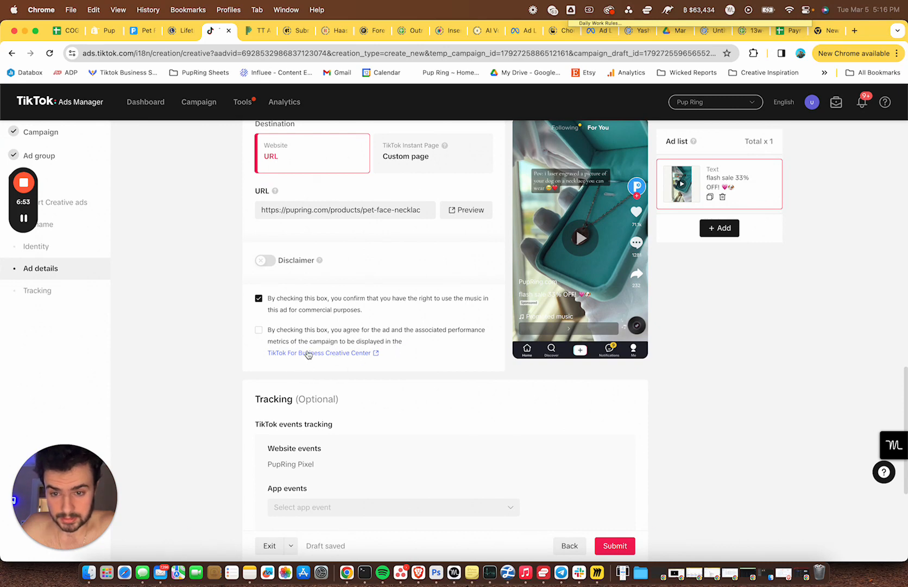
scroll(423, 357, down, 2)
Review the Identity, Ad details and Tracking sections, then submit the Spark ad
scroll(363, 308, down, 8)
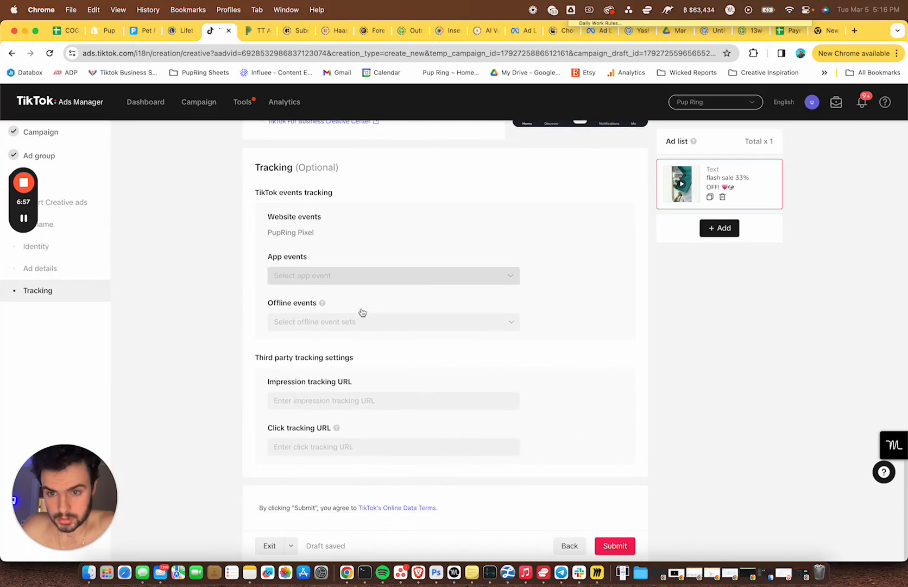
scroll(388, 368, up, 15)
scroll(388, 369, up, 5)
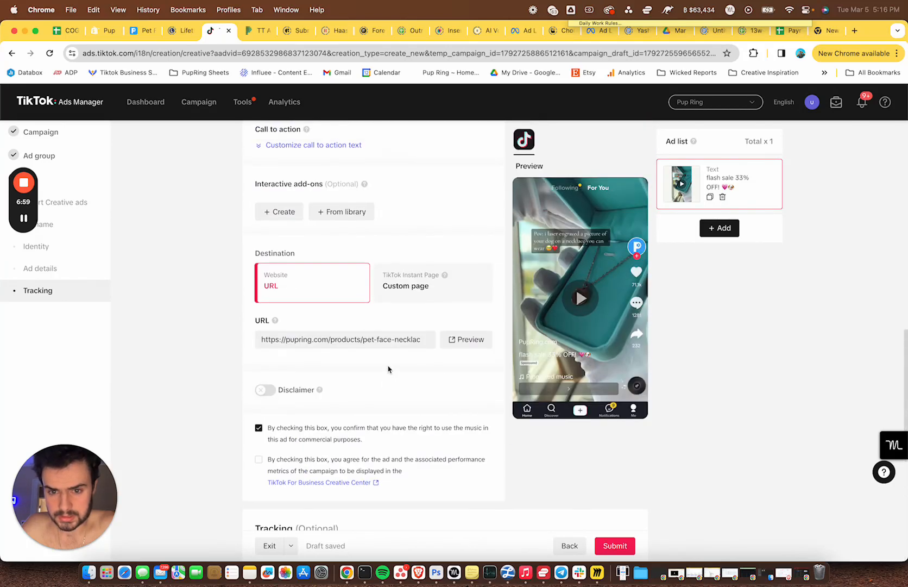
scroll(389, 369, up, 3)
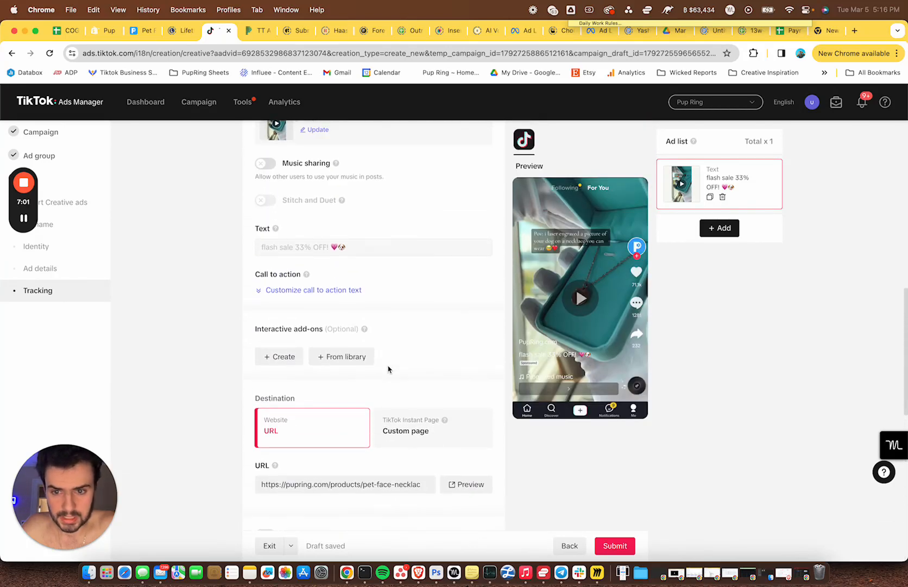
scroll(388, 370, up, 1)
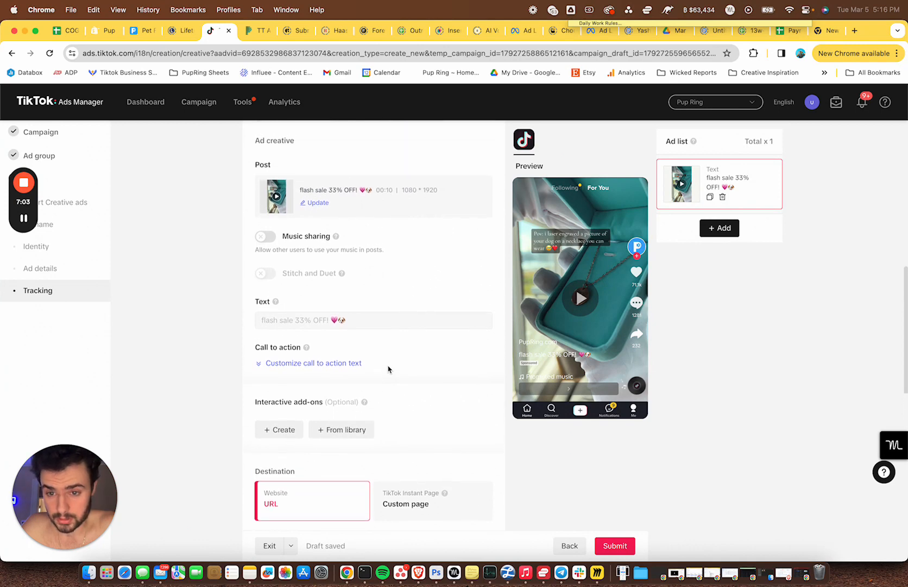
scroll(389, 369, down, 1)
scroll(388, 369, up, 10)
scroll(387, 369, up, 10)
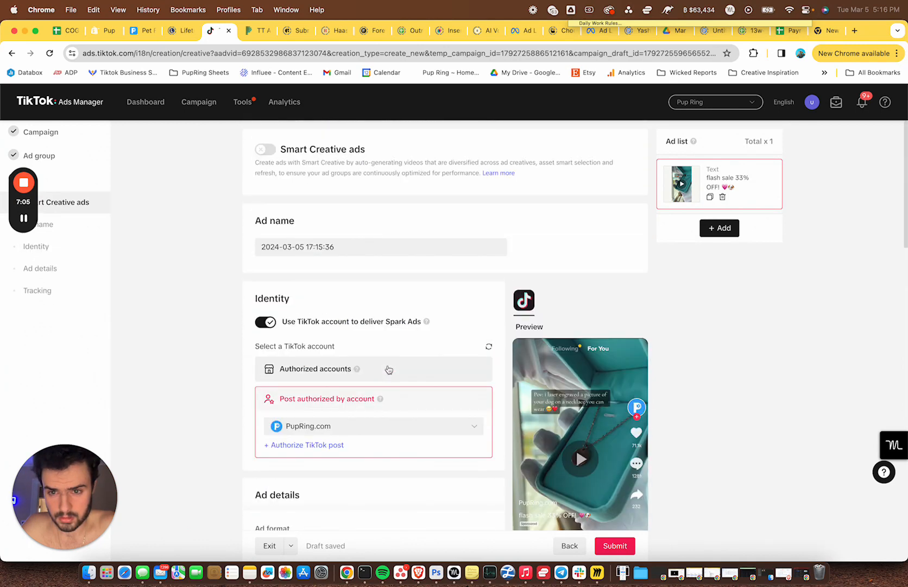
scroll(402, 358, down, 20)
scroll(470, 393, up, 8)
scroll(471, 393, up, 1)
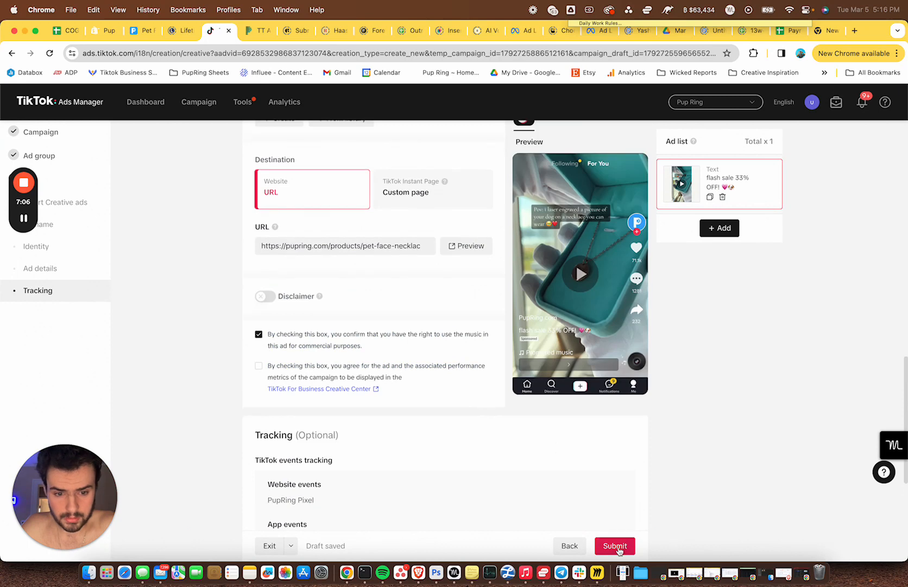
click(618, 547)
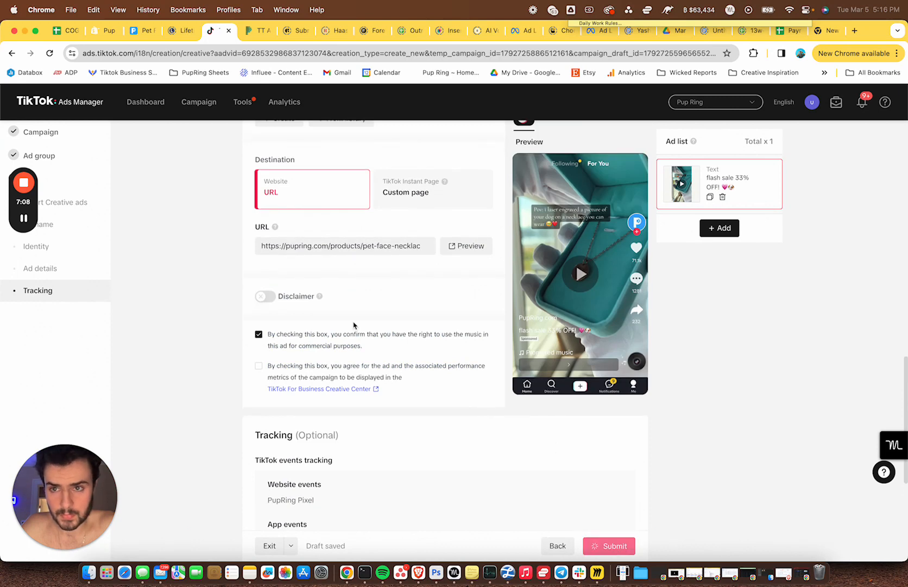